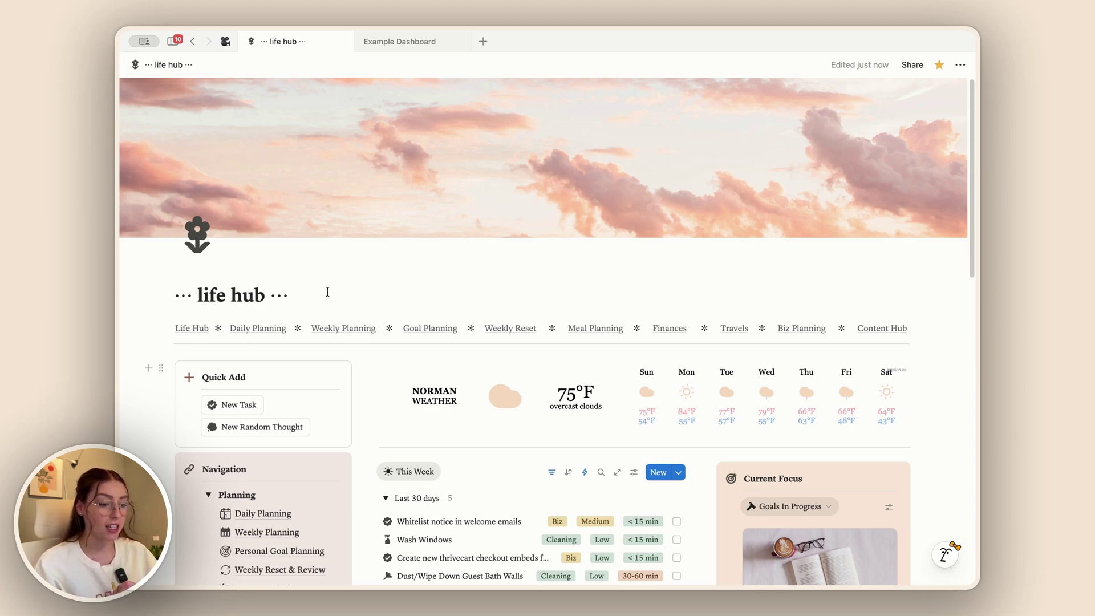
# Step: Scroll down the life hub page to its Navigation section
pyautogui.scroll(-3, 327, 292)
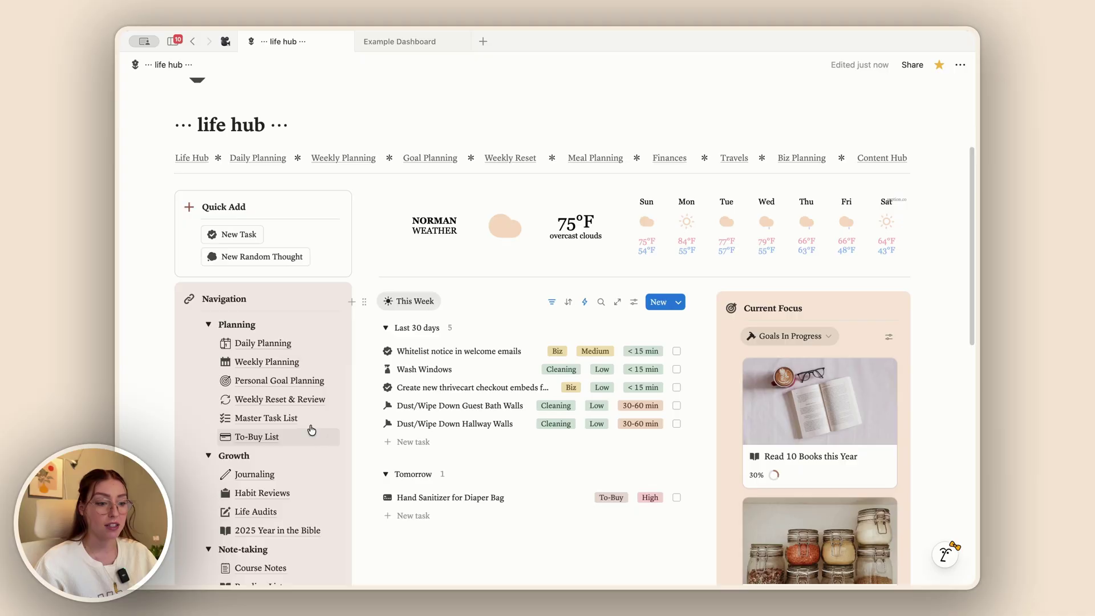
# Step: Open the Master Task List database page from Navigation under Planning
pyautogui.click(286, 423)
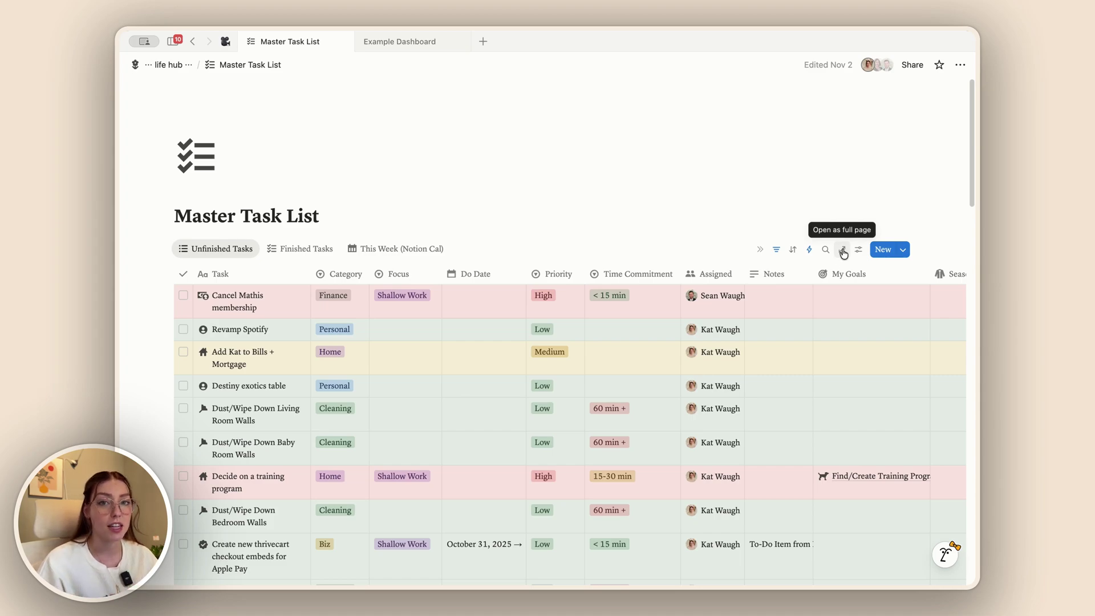
# Step: Open the task database as its own full page, My Tasks, under Master Task List
pyautogui.click(844, 252)
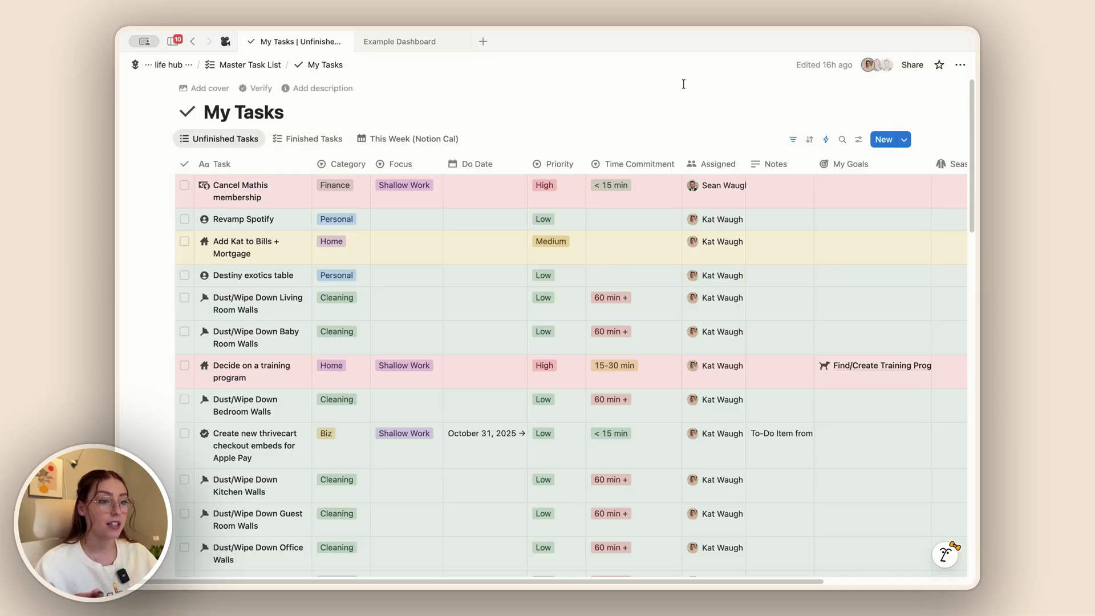
pyautogui.click(251, 66)
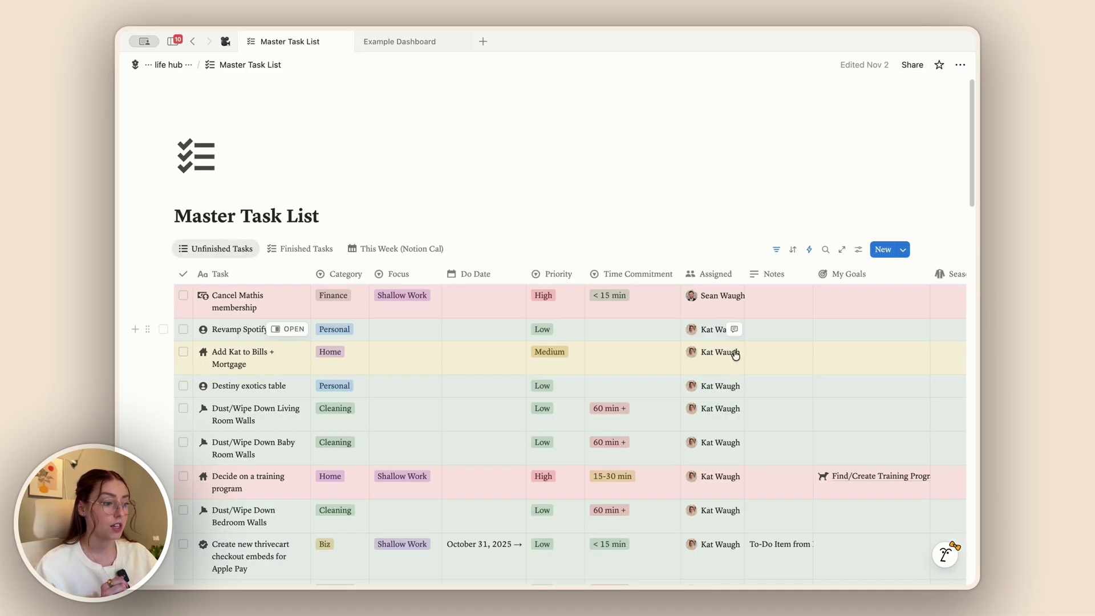
pyautogui.click(842, 253)
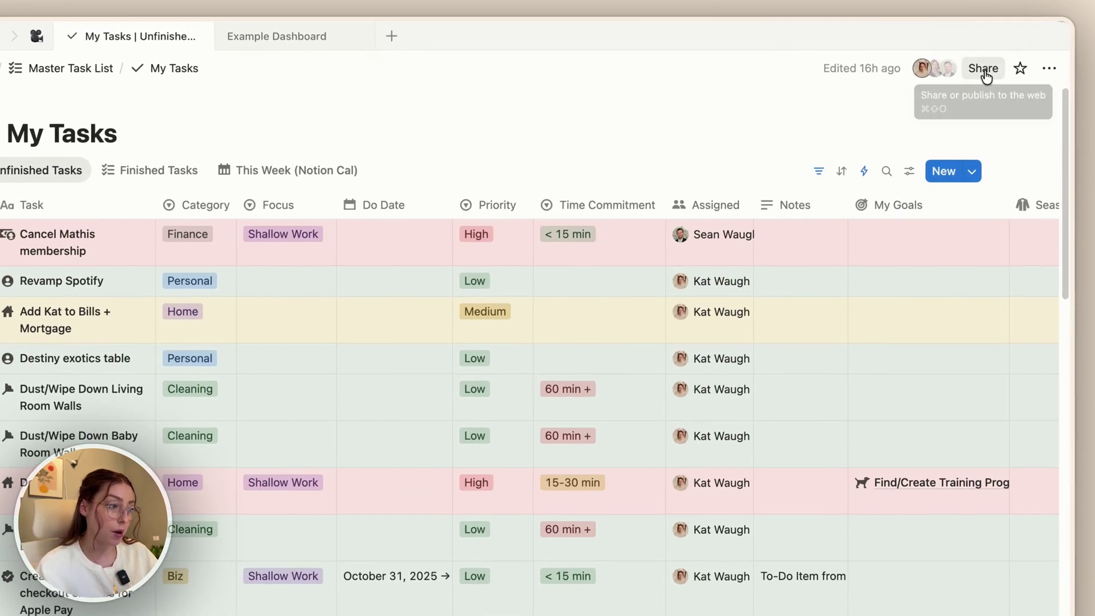
# Step: Draft a My Tasks page-level access rule giving anyone in Assigned Can edit access
pyautogui.click(985, 70)
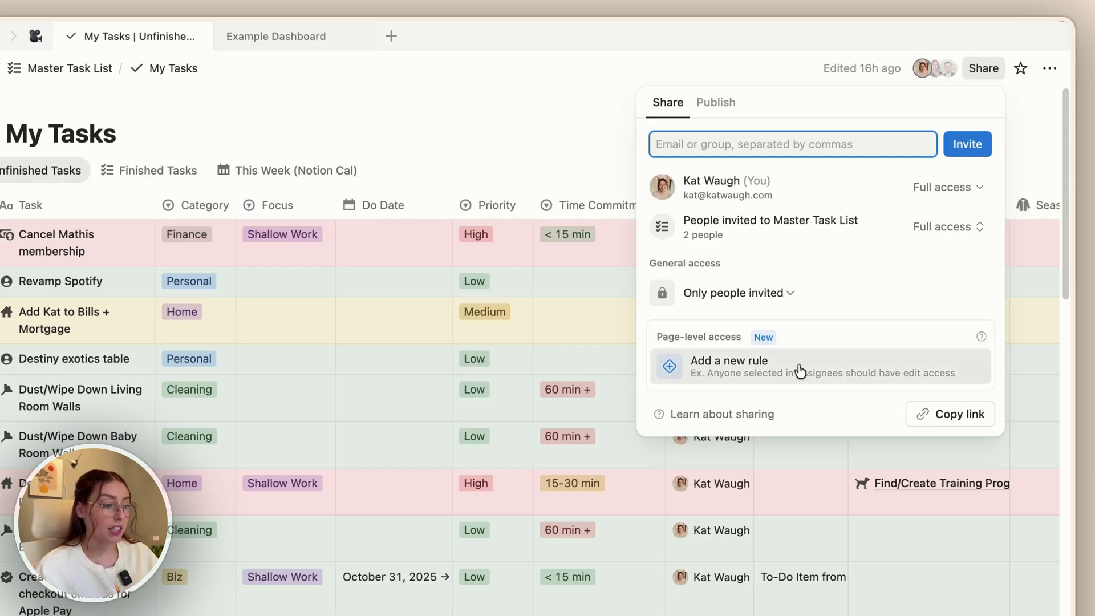
pyautogui.click(765, 374)
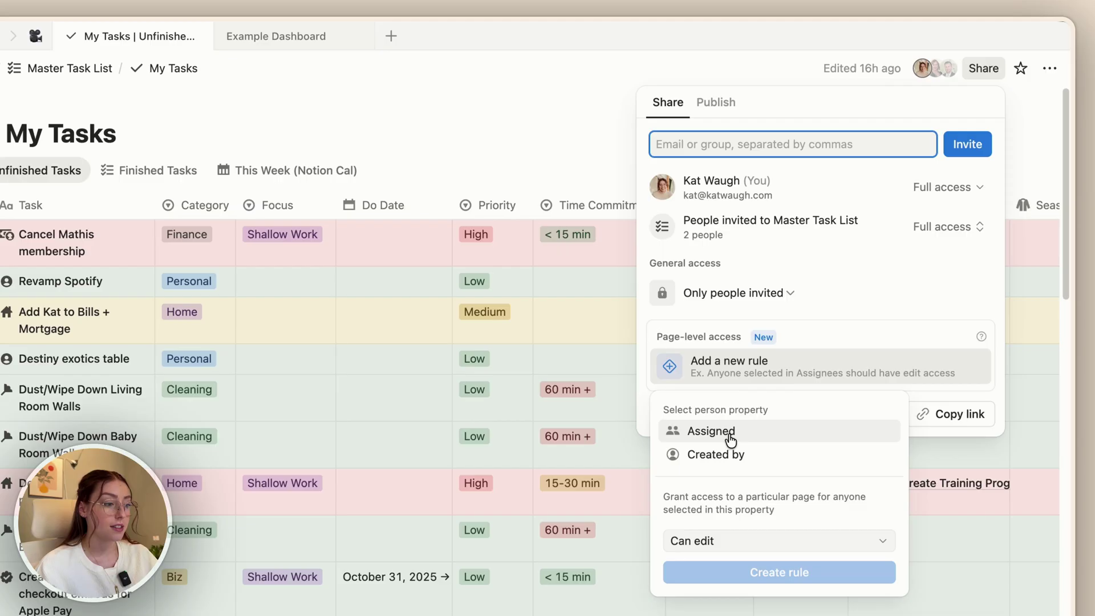
pyautogui.click(731, 439)
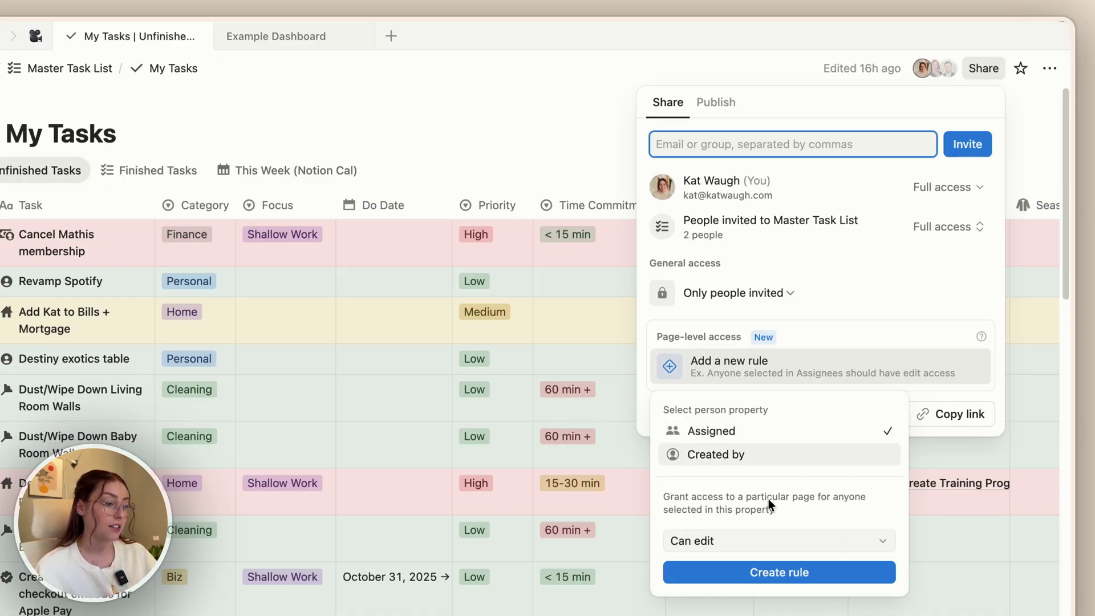
pyautogui.click(883, 544)
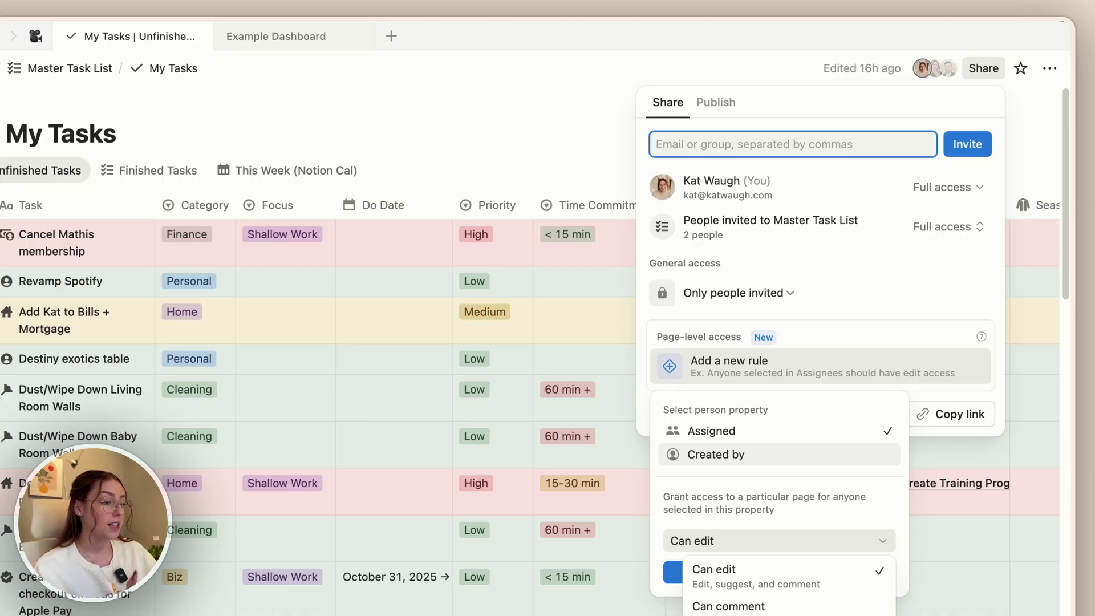
pyautogui.click(768, 577)
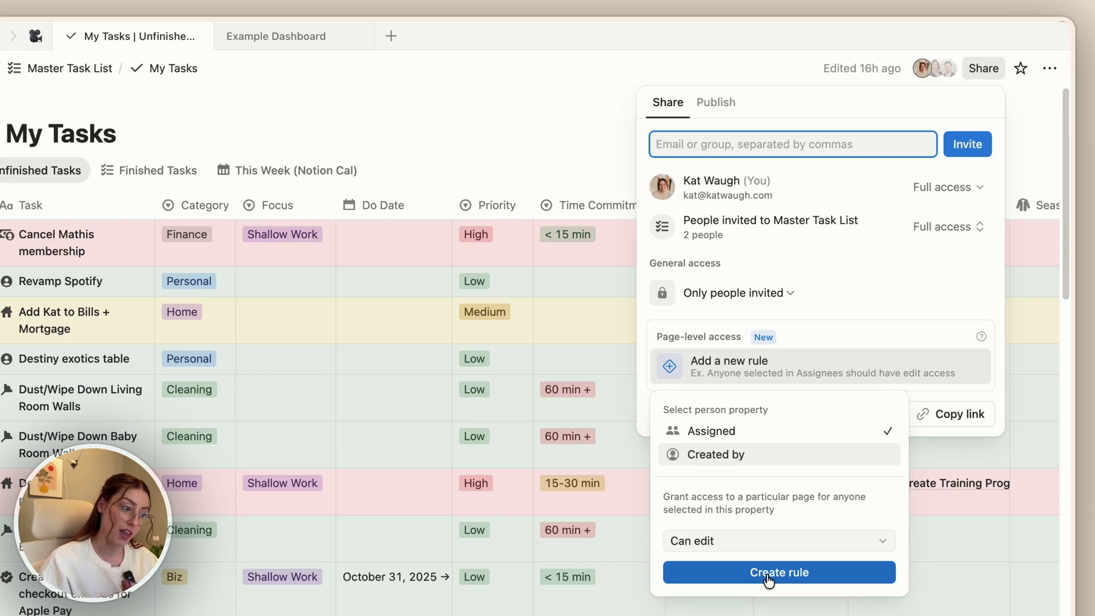
# Step: Create the Assigned can-edit rule and close the My Tasks sharing settings
pyautogui.click(769, 575)
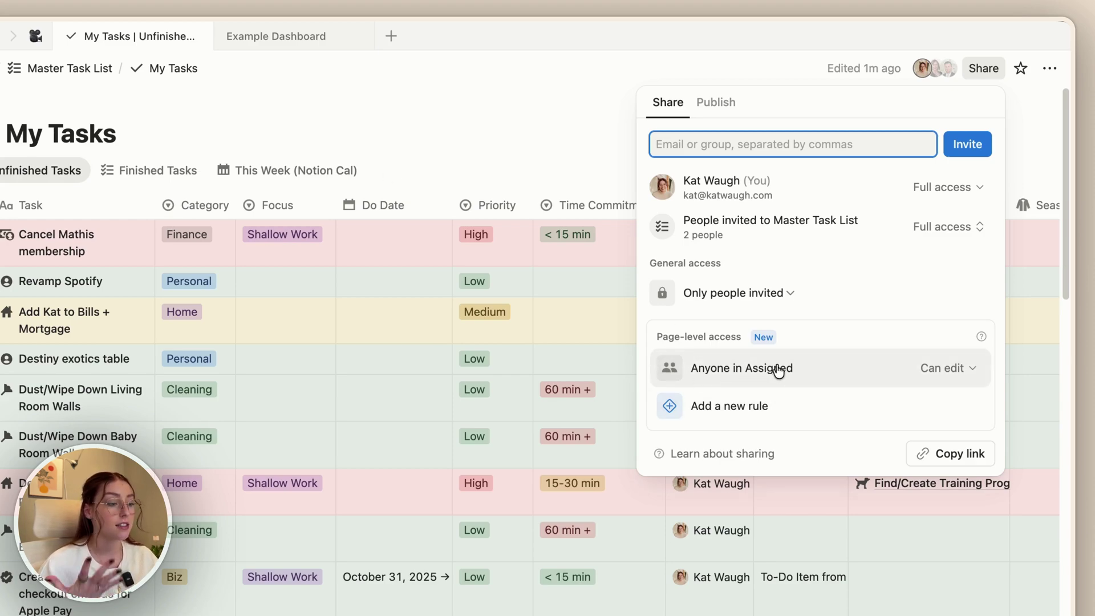
pyautogui.click(373, 153)
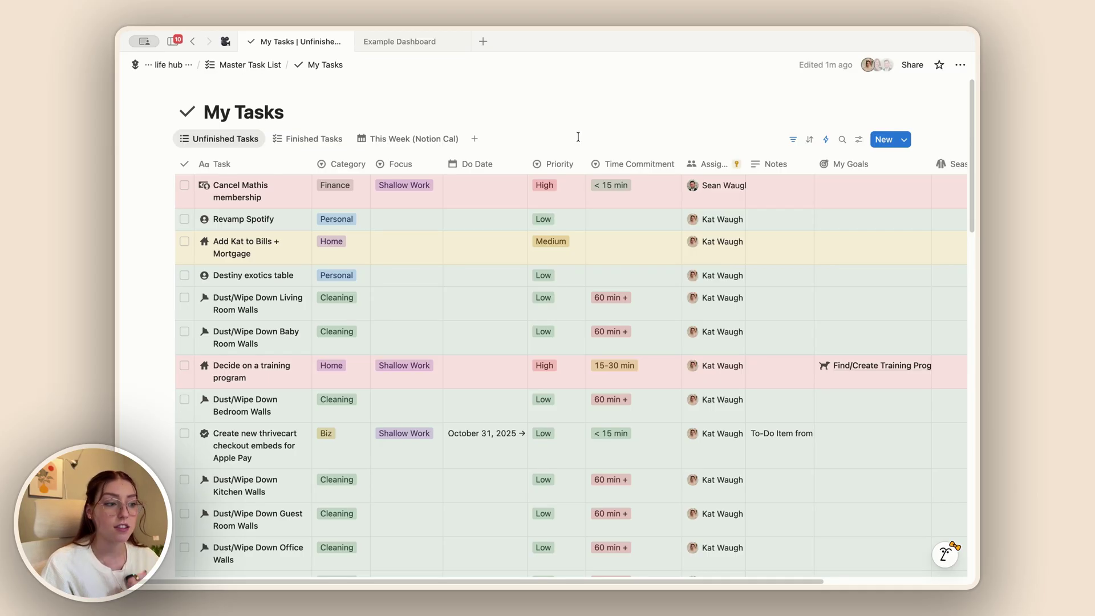
# Step: Go back to life hub, revisit Master Task List, then return to the life hub dashboard
pyautogui.click(177, 65)
pyautogui.scroll(-5, 519, 426)
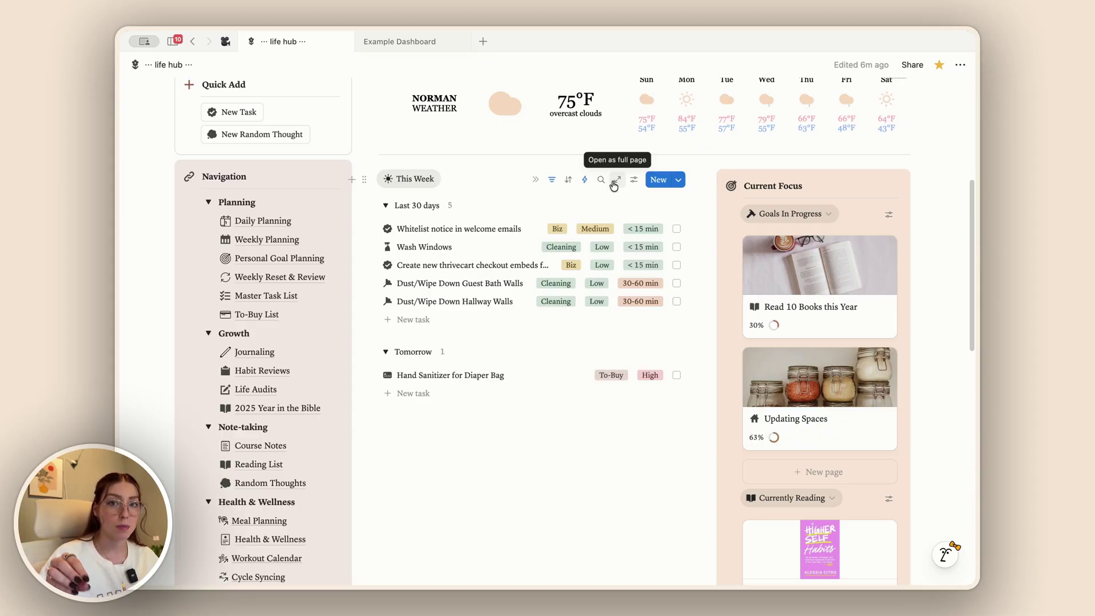
pyautogui.click(273, 296)
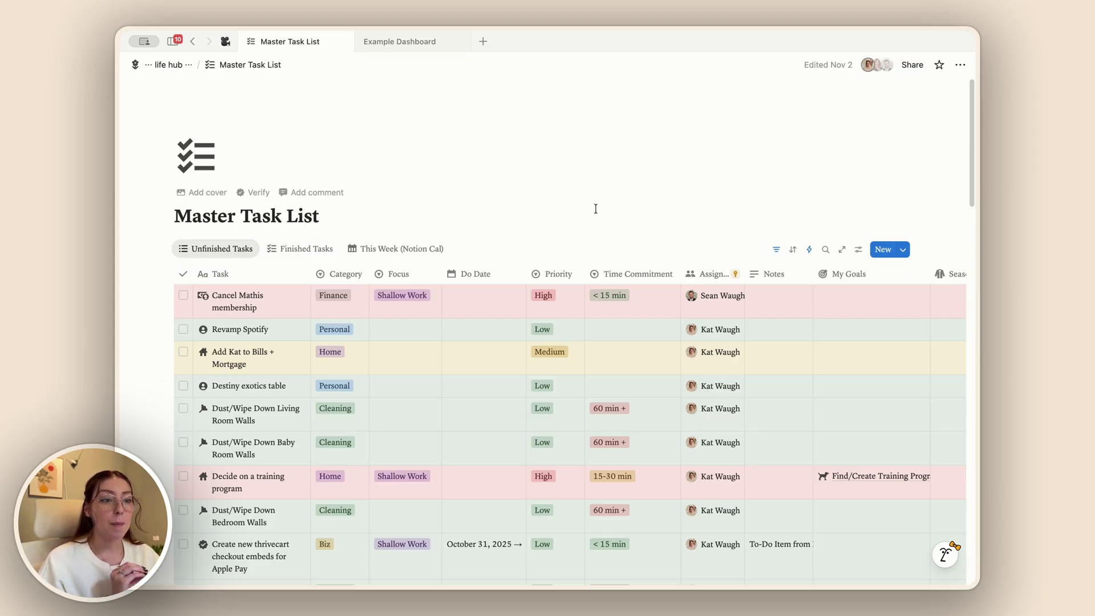
pyautogui.click(171, 65)
pyautogui.scroll(-4, 660, 358)
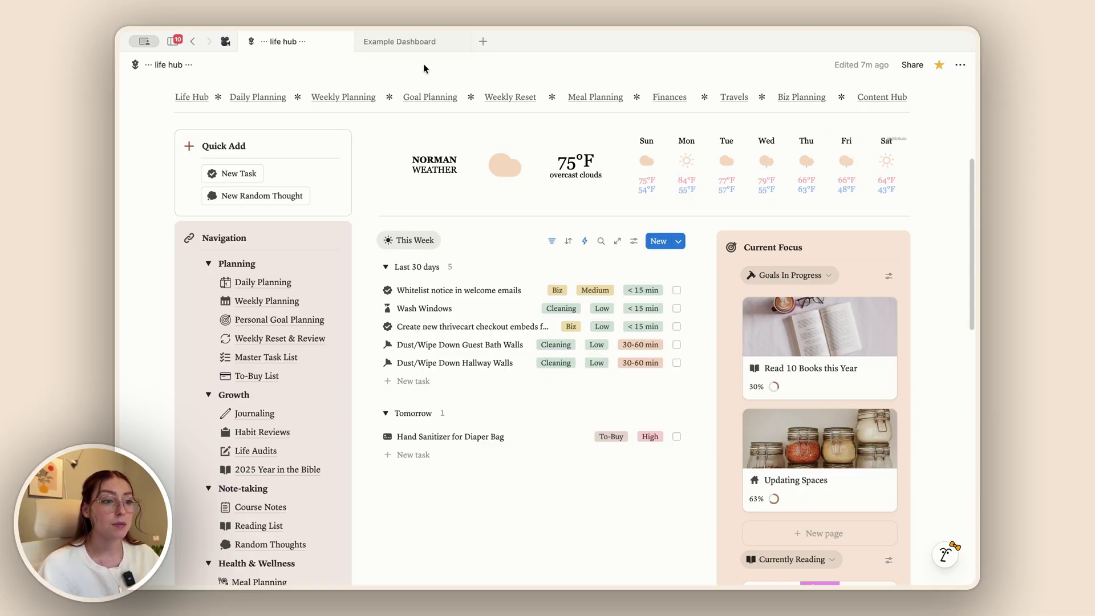
# Step: Switch to the Example Dashboard tab and open Example Database from the teamspace sidebar
pyautogui.click(402, 43)
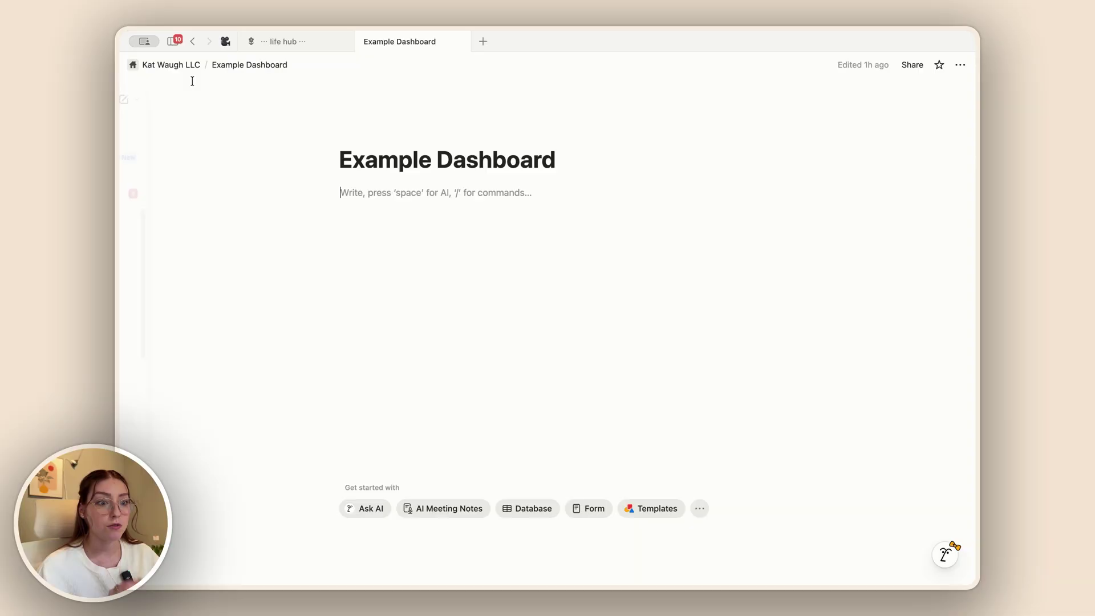
pyautogui.moveTo(193, 81)
pyautogui.scroll(-3, 215, 362)
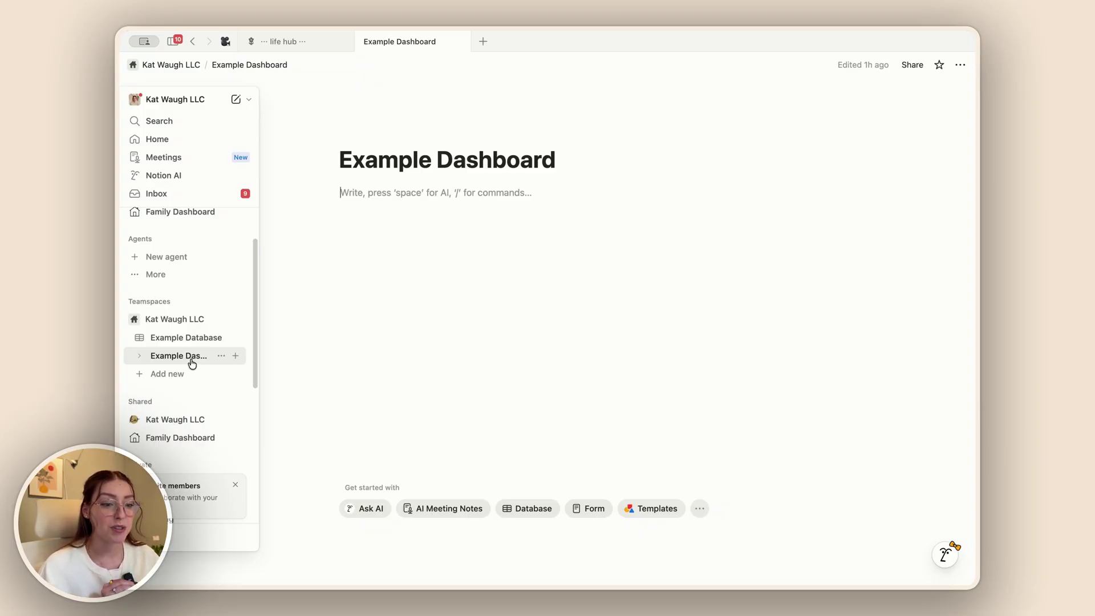
pyautogui.click(177, 340)
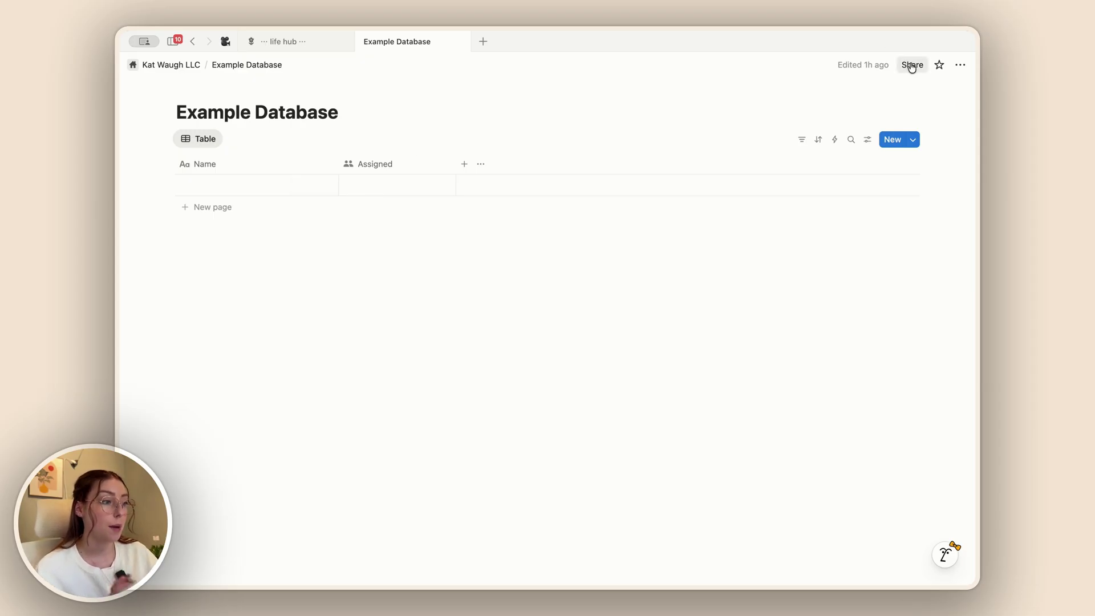
# Step: In Example Database's sharing, expand the teamspace people and set Members to No access
pyautogui.click(954, 61)
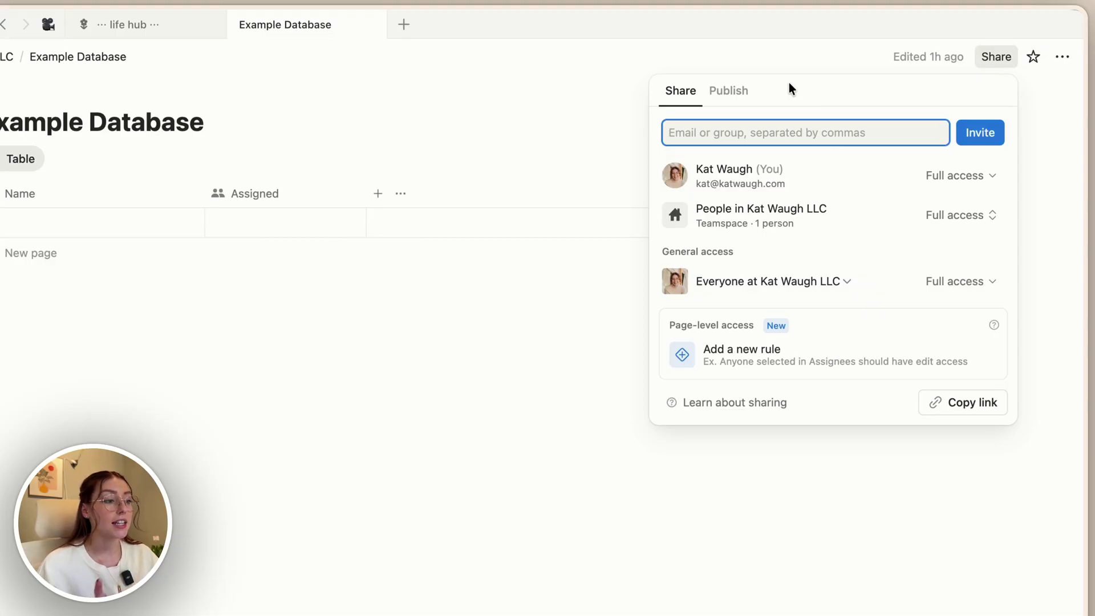
pyautogui.moveTo(787, 219)
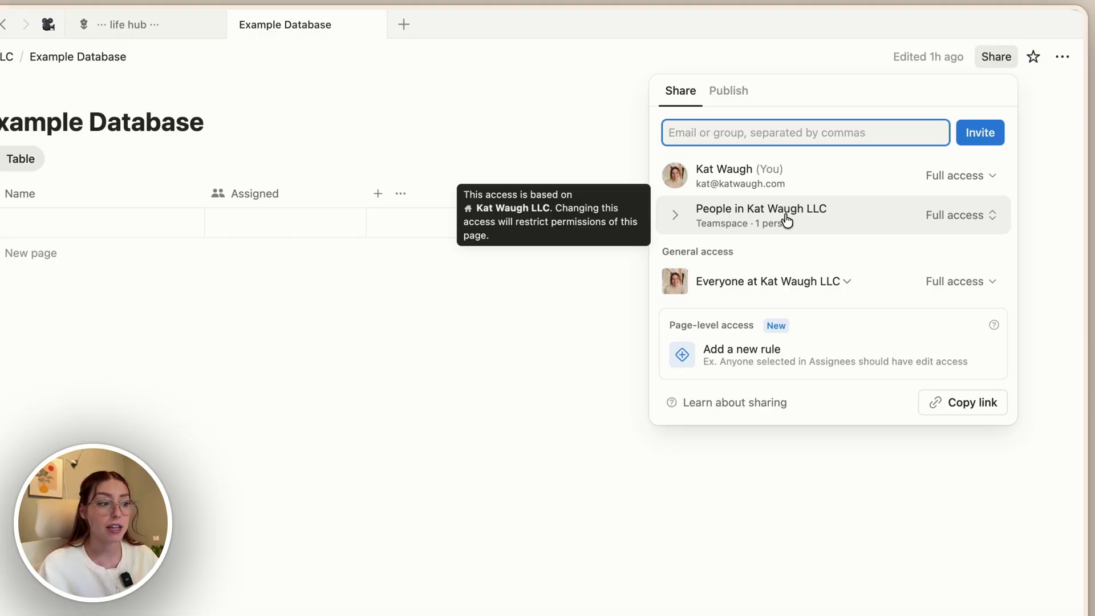
pyautogui.click(988, 225)
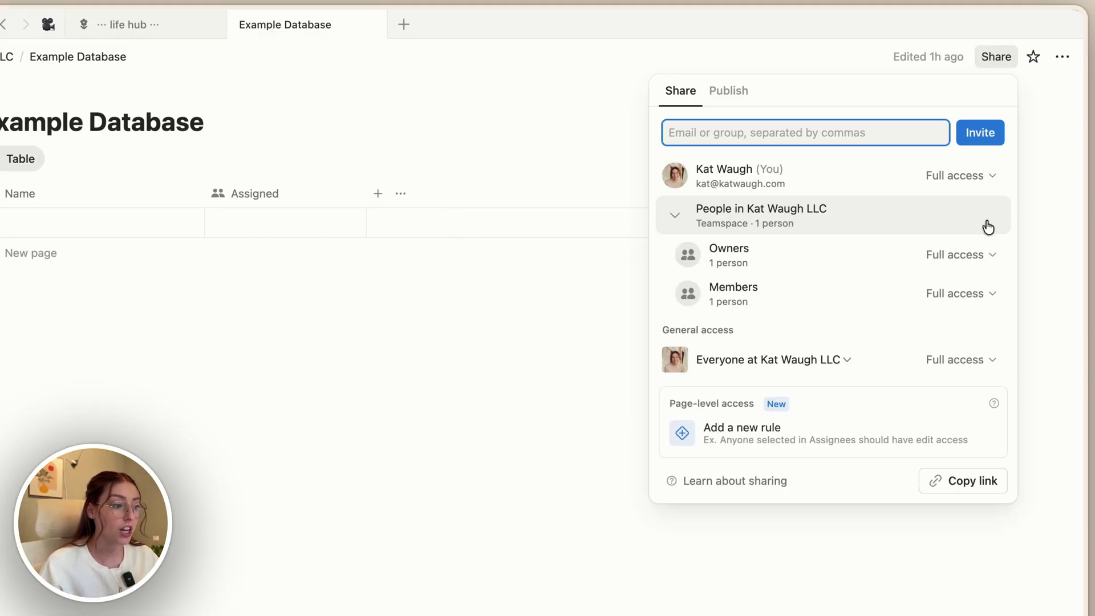
pyautogui.click(960, 293)
pyautogui.click(851, 520)
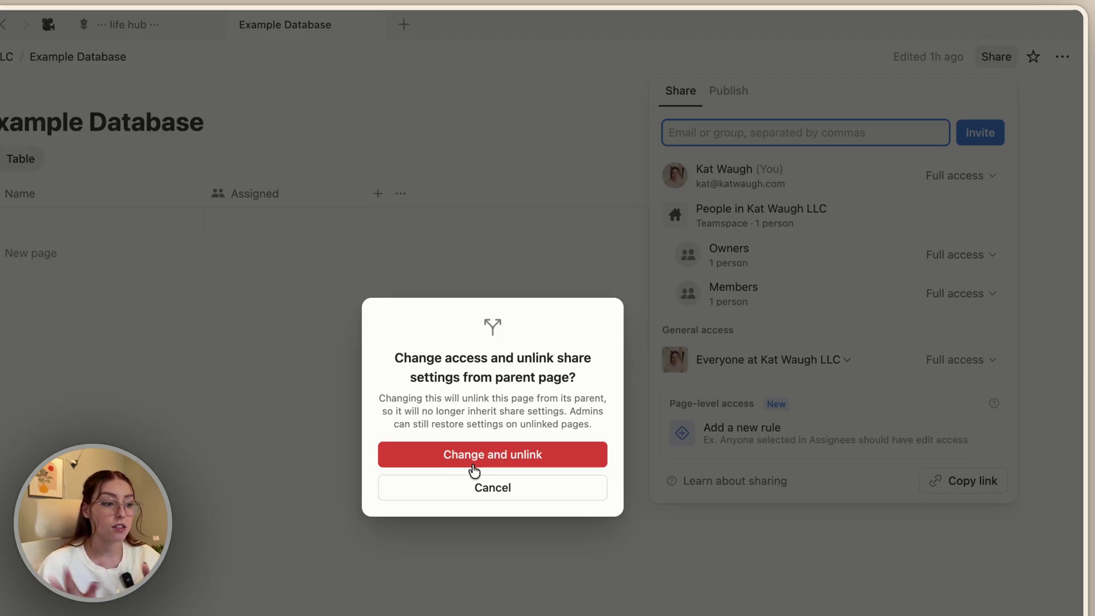
# Step: Unlink sharing from the parent, keep Owners at Full access, and set general access to Only people invited
pyautogui.click(521, 461)
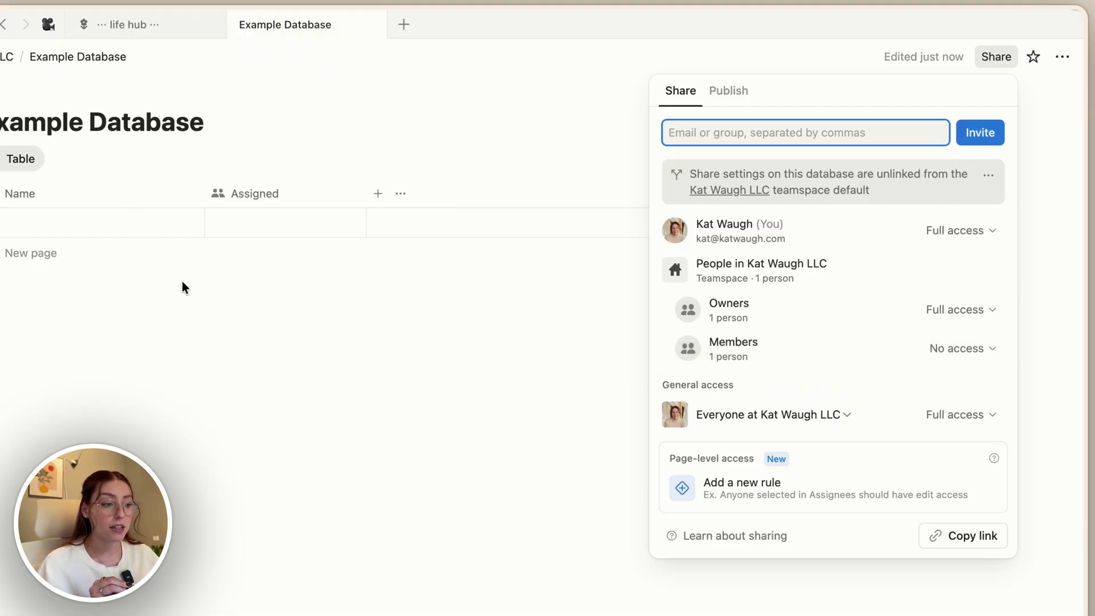
pyautogui.click(977, 313)
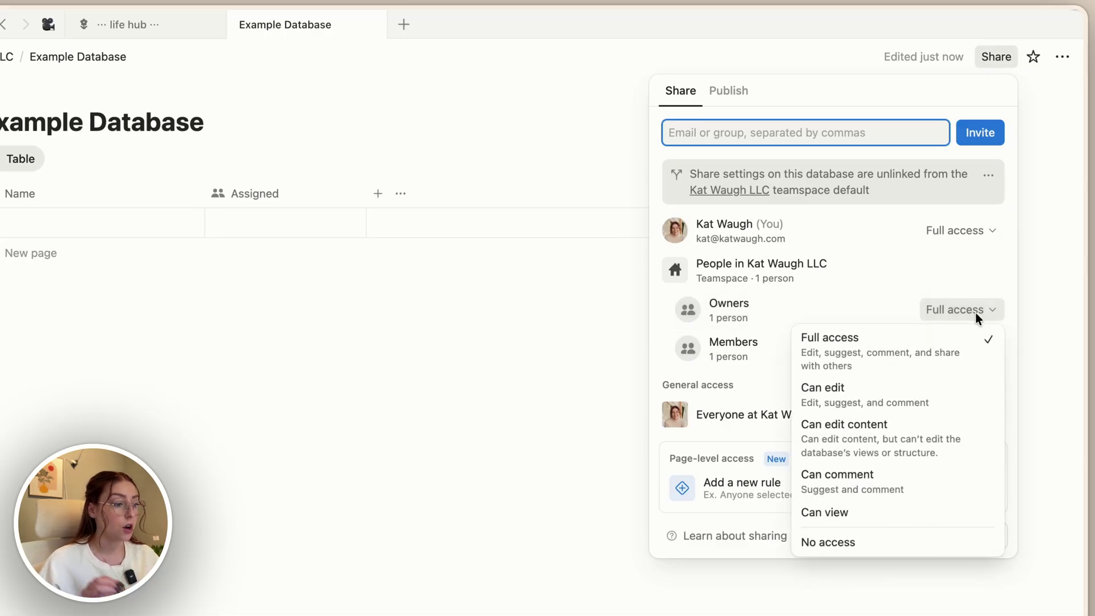
pyautogui.click(861, 547)
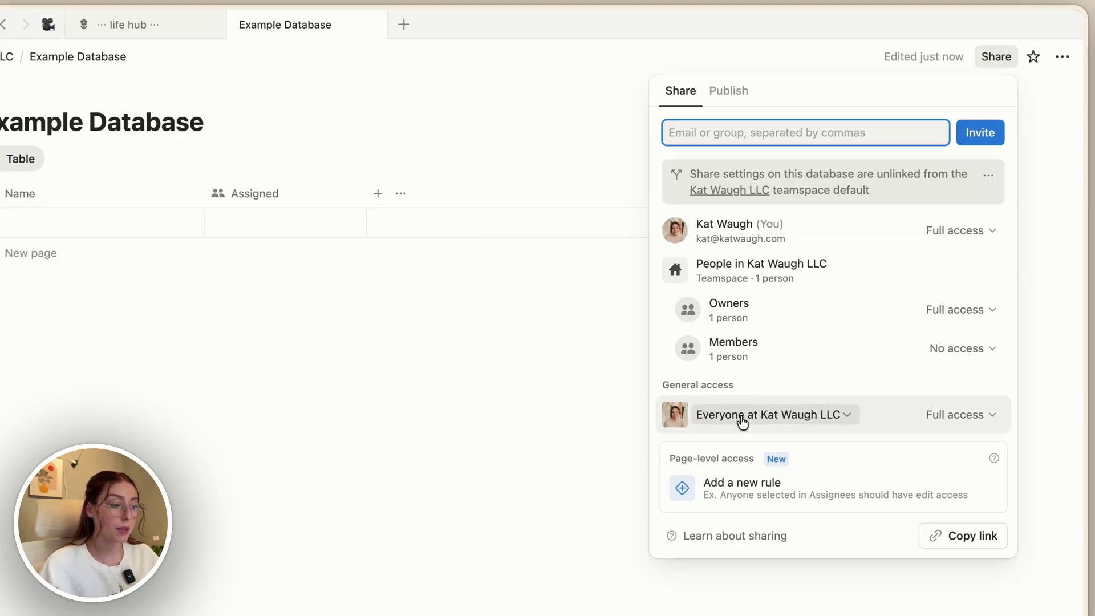
pyautogui.click(822, 421)
pyautogui.click(811, 441)
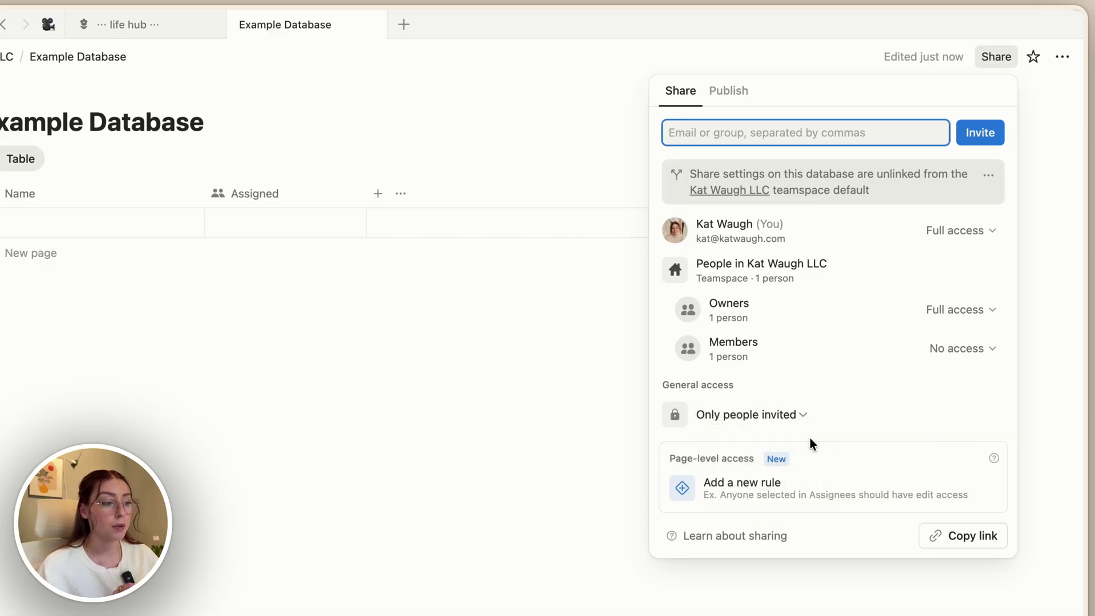
pyautogui.click(989, 178)
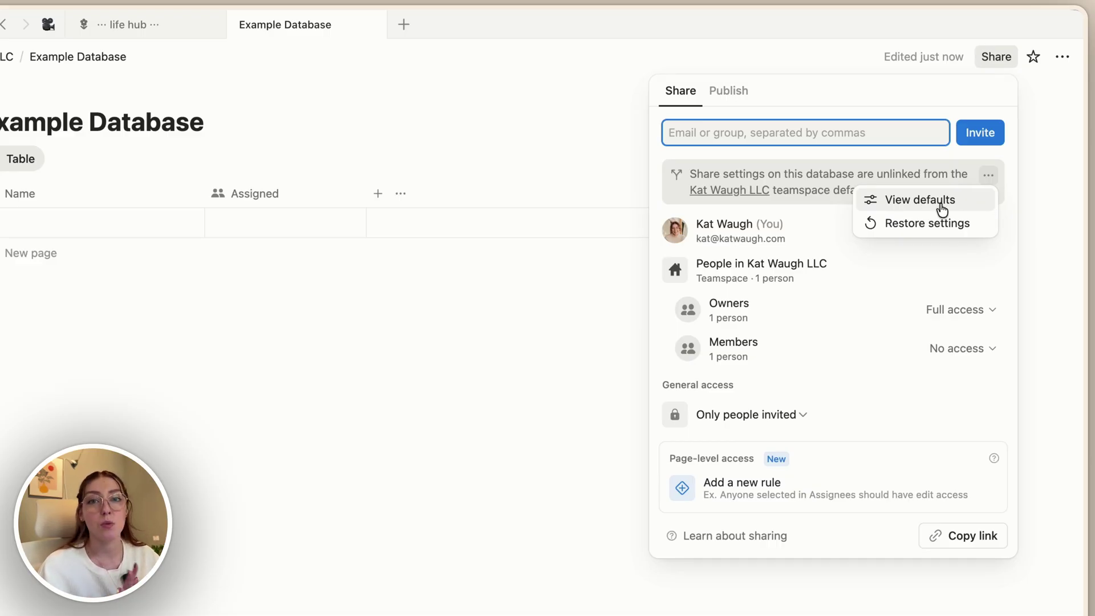
pyautogui.click(811, 215)
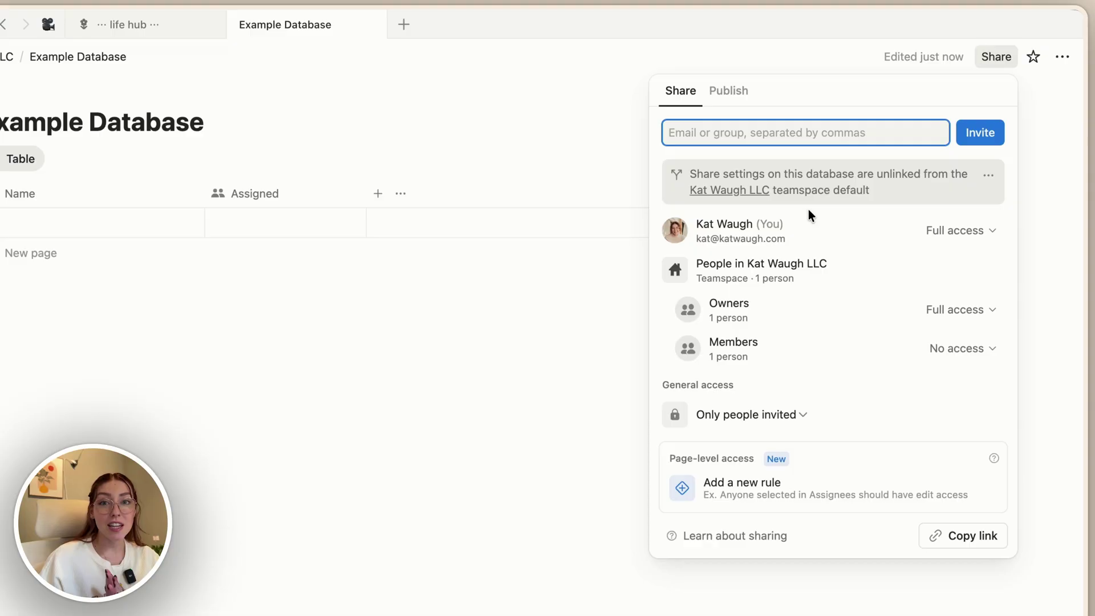
# Step: Create an 'Anyone in Assigned can edit' rule for Example Database and close the Share panel
pyautogui.click(741, 488)
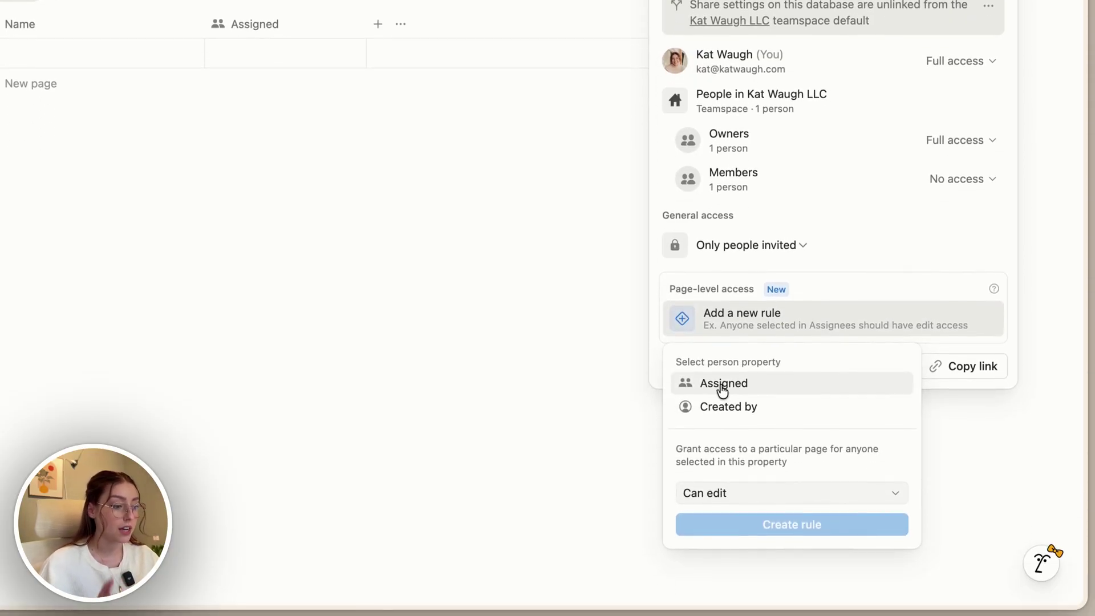
pyautogui.click(722, 485)
pyautogui.click(809, 494)
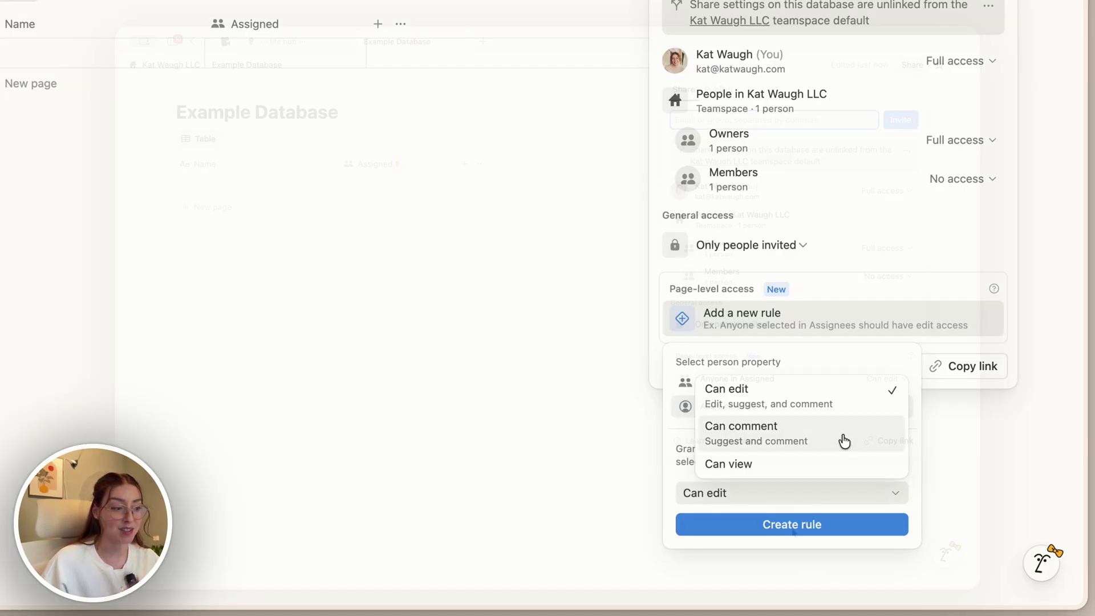
pyautogui.click(830, 527)
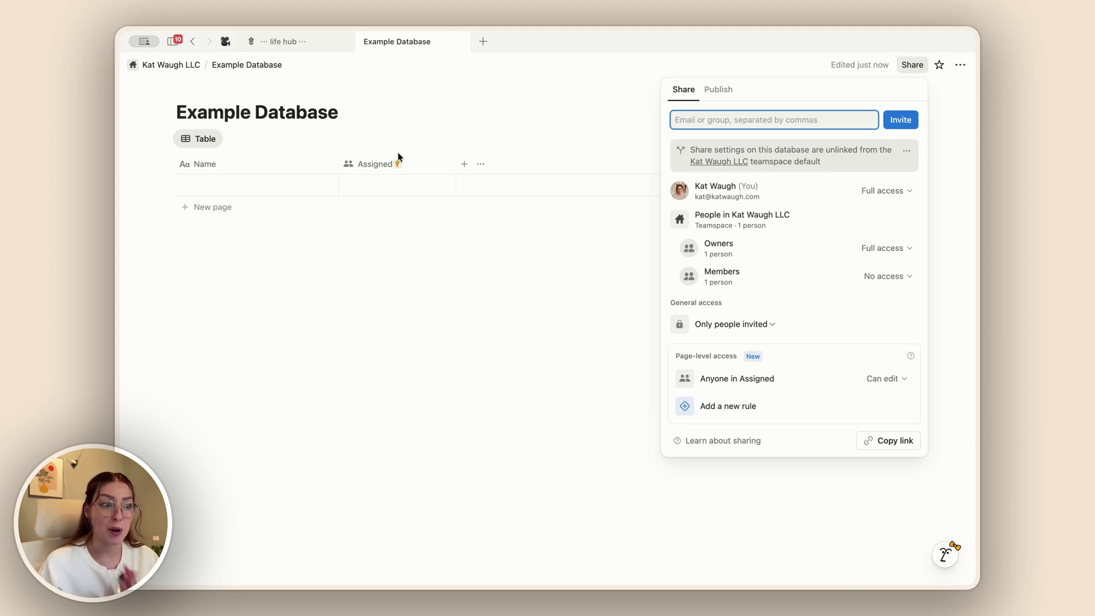
pyautogui.click(913, 65)
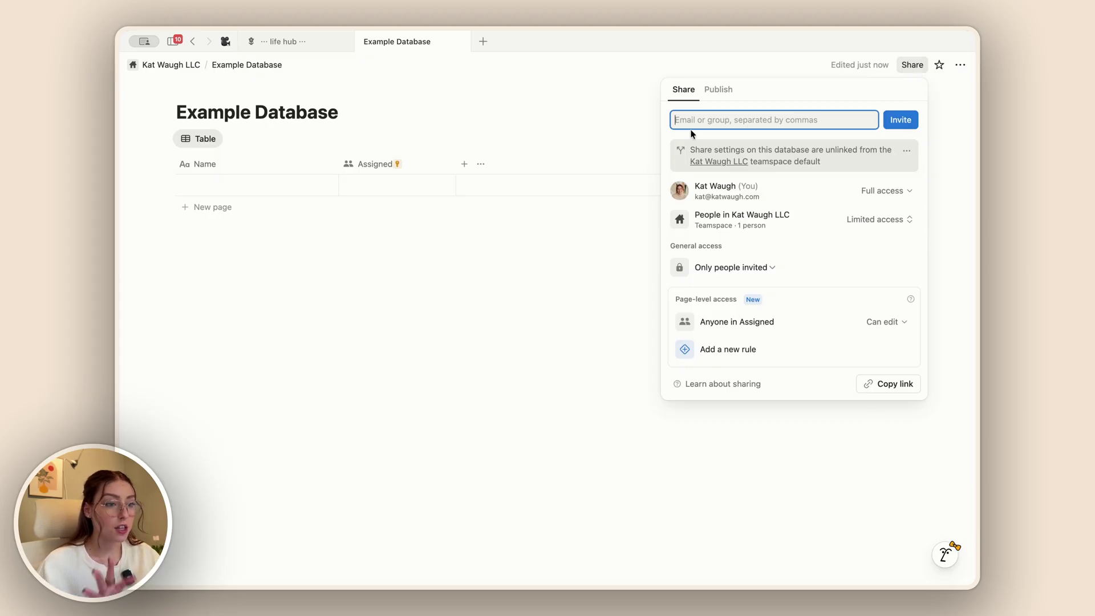
# Step: Close the database's sharing settings and go to the Example Dashboard page
pyautogui.click(343, 108)
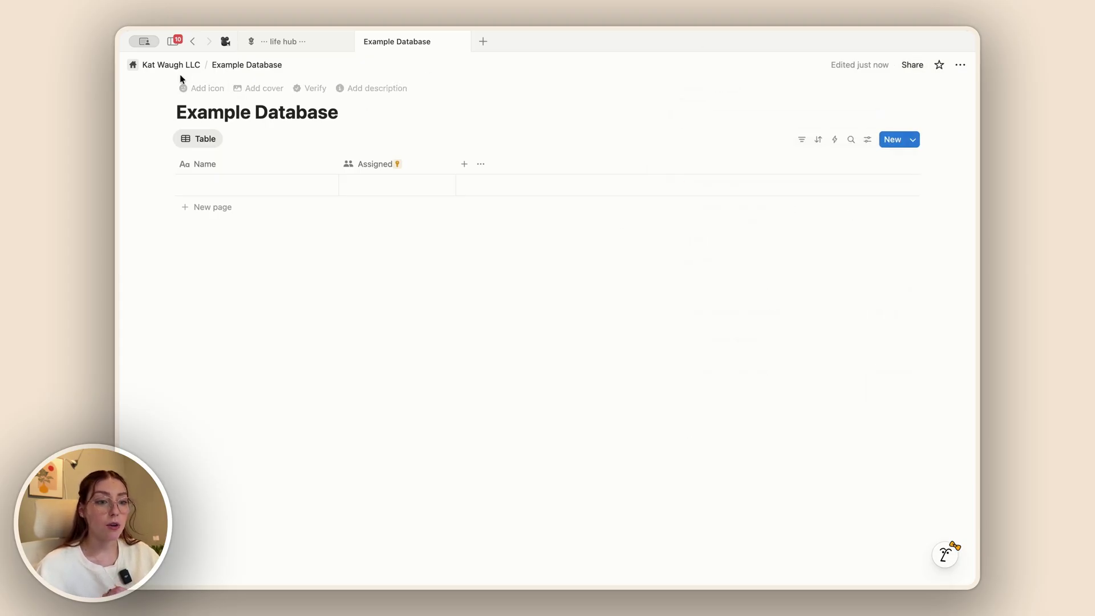
pyautogui.moveTo(172, 67)
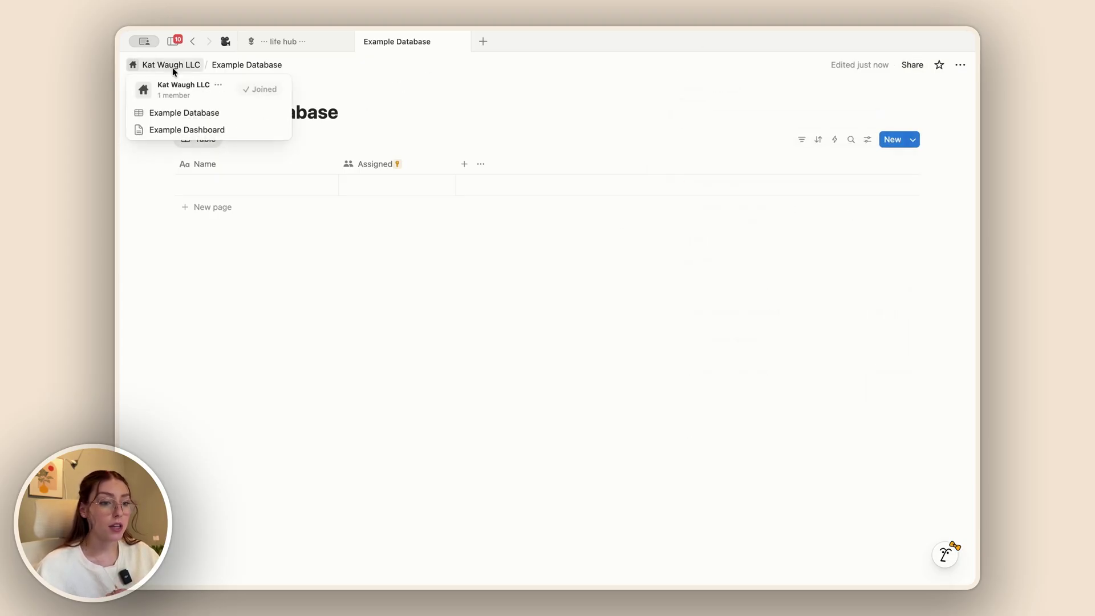
pyautogui.click(188, 130)
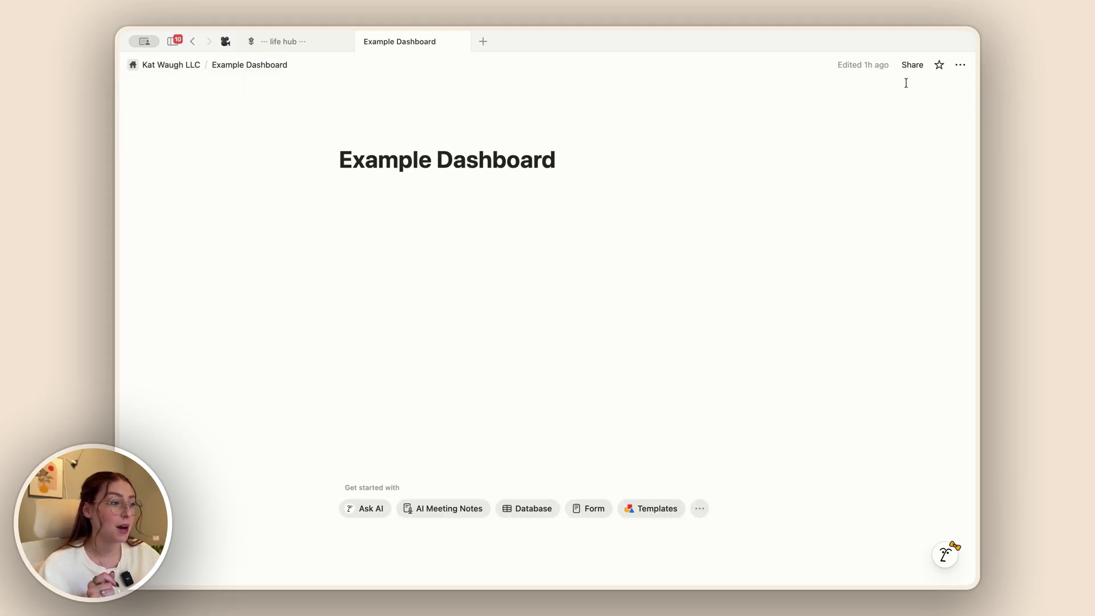
# Step: Check the dashboard's Share panel, which offers no page-level access rules, then click into the empty body
pyautogui.click(911, 65)
pyautogui.moveTo(819, 191)
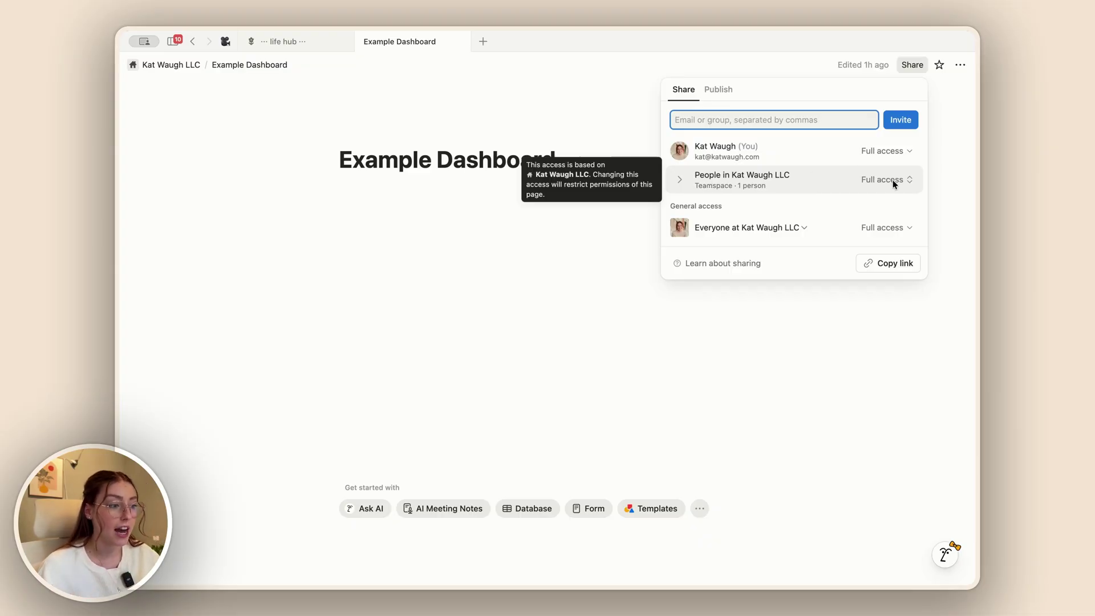
pyautogui.click(333, 228)
pyautogui.click(392, 199)
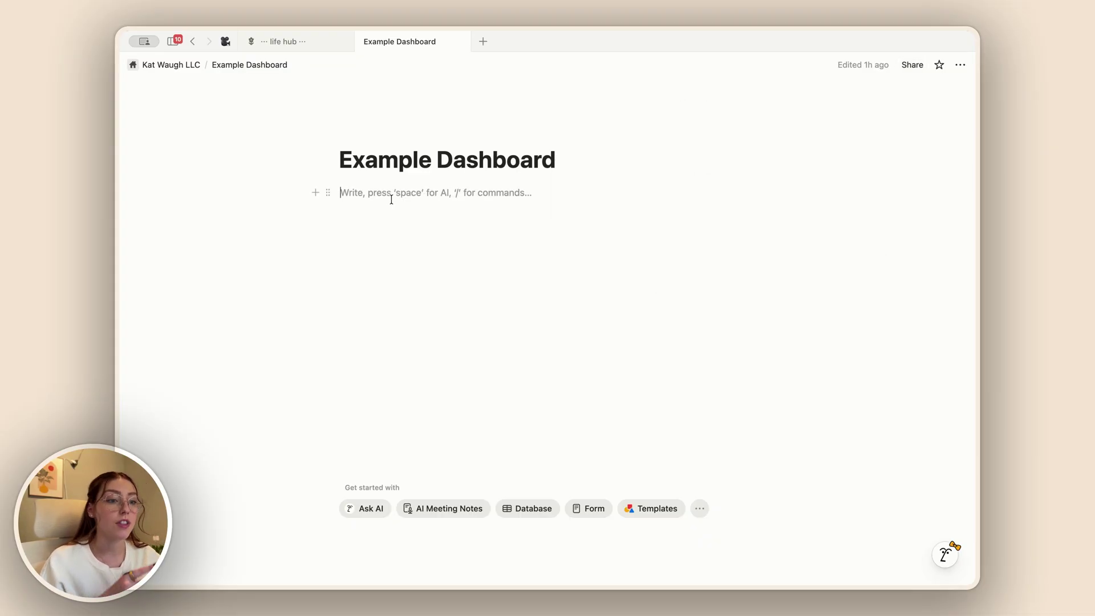
# Step: Insert a linked view of Example Database on the dashboard, reusing its existing Table view
pyautogui.write('/link')
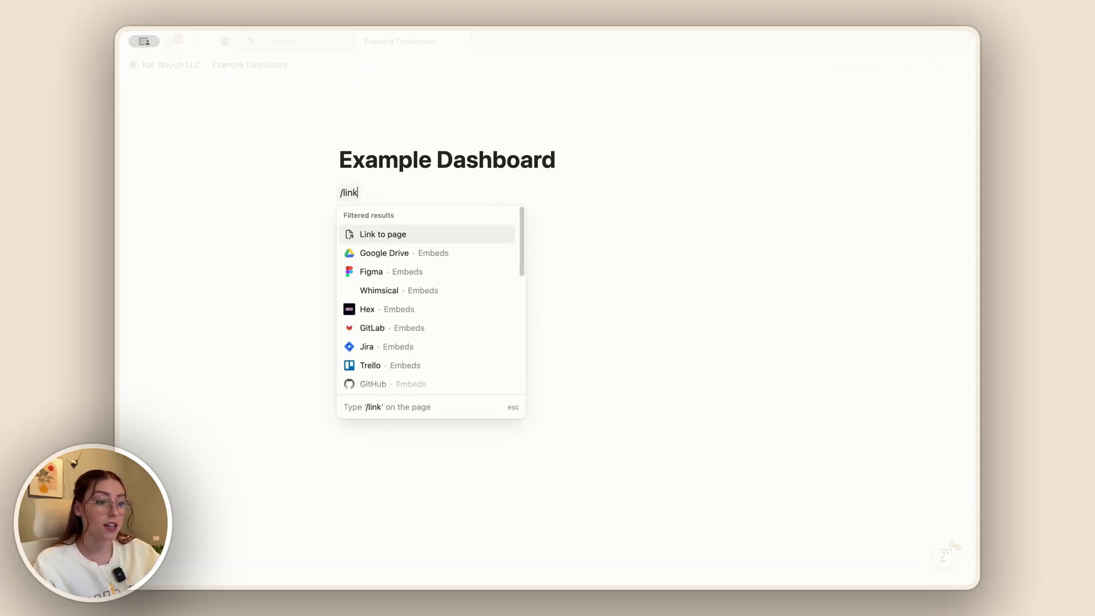
pyautogui.write('ed')
pyautogui.click(443, 234)
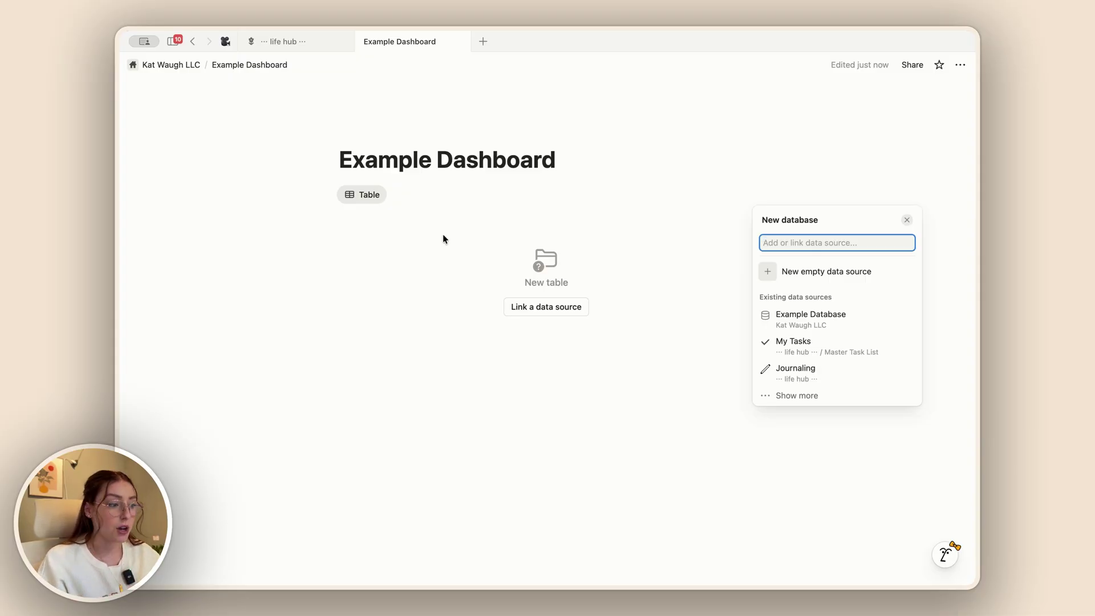
pyautogui.click(833, 320)
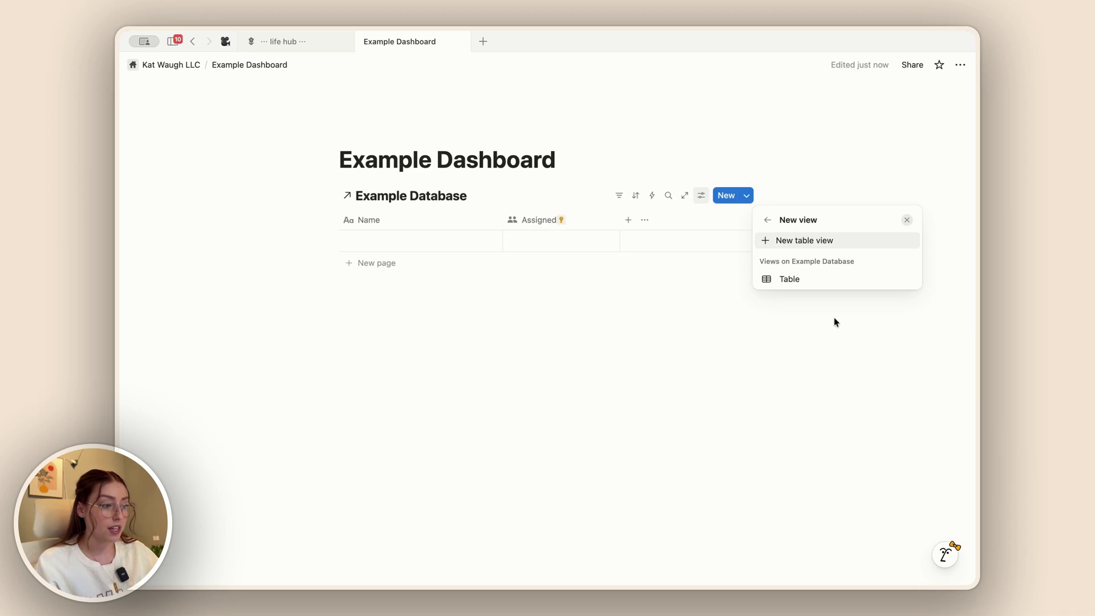
pyautogui.click(797, 279)
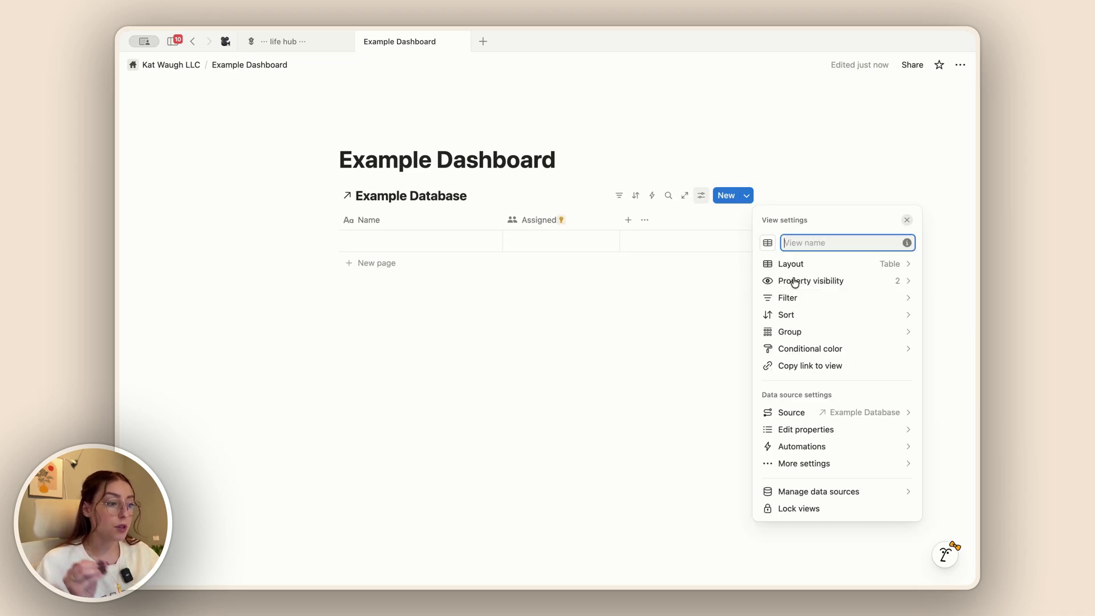
pyautogui.click(566, 280)
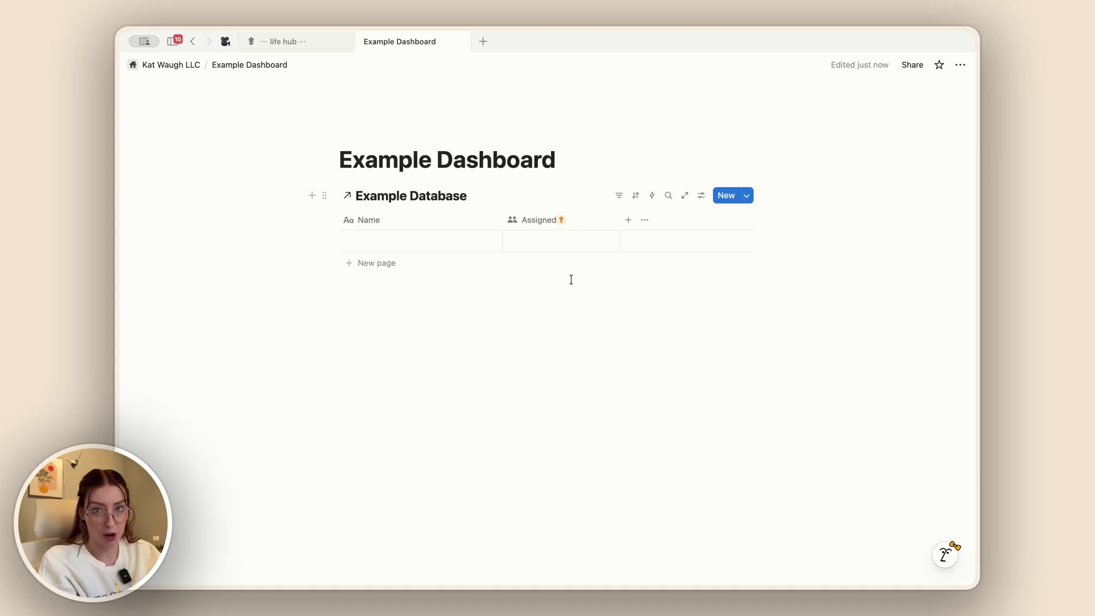
# Step: Return from the dashboard to the Kat Waugh LLC home page with its Reference, Goals, Marketing, Sales and Team sections
pyautogui.click(557, 161)
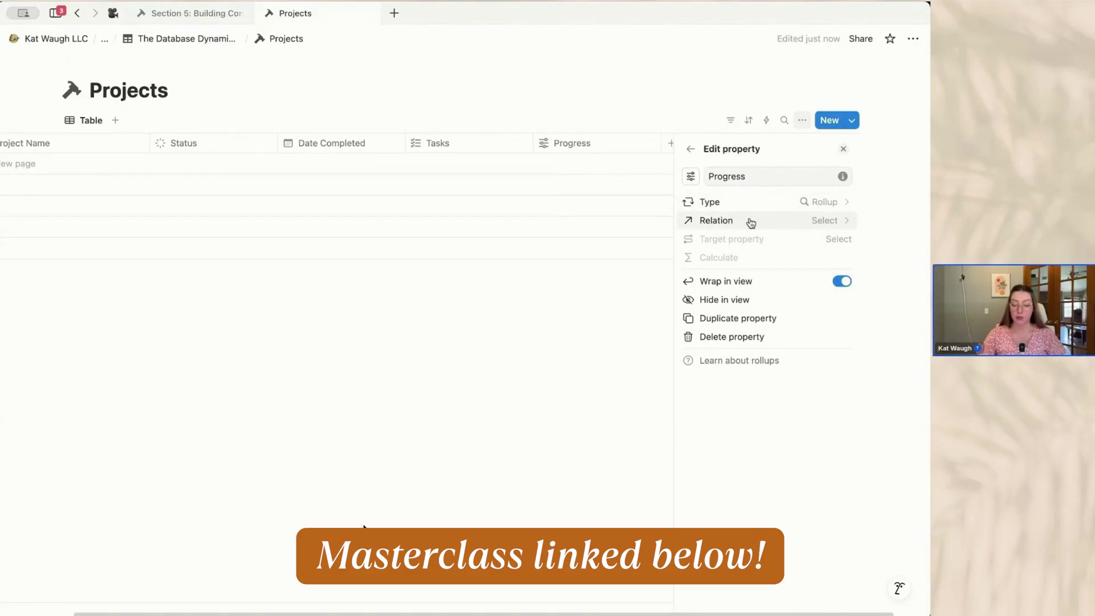
pyautogui.click(804, 224)
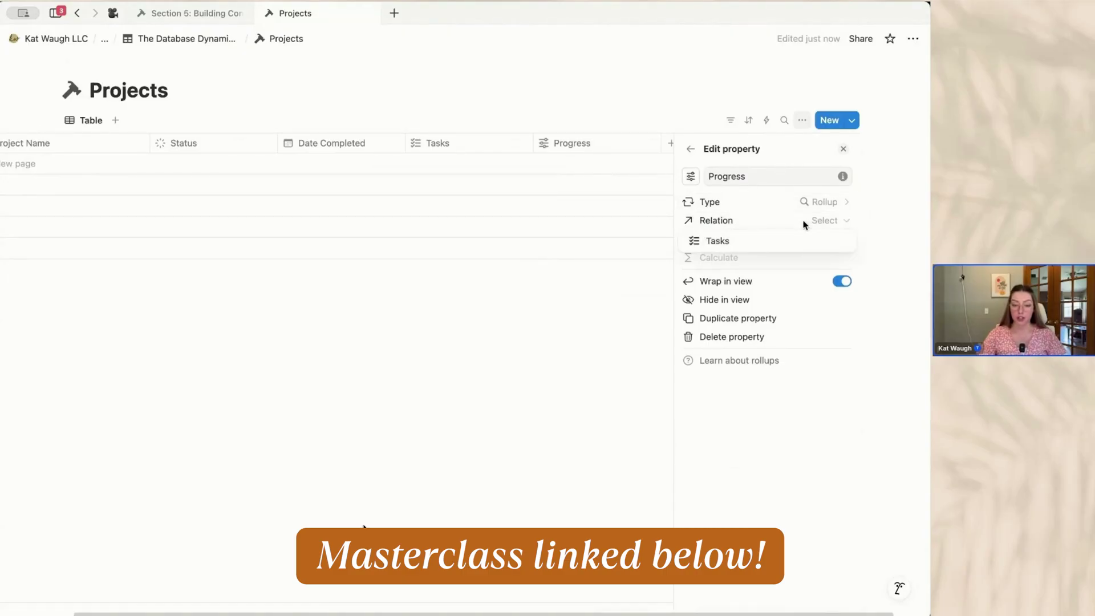
pyautogui.click(716, 240)
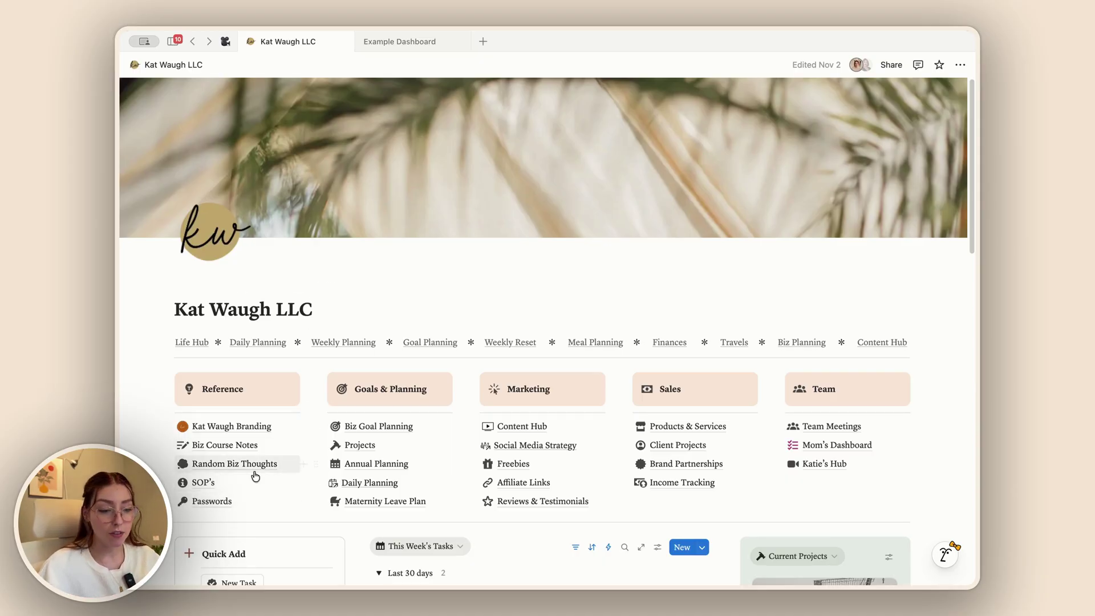
# Step: Open the SOP's page from the Reference list
pyautogui.click(195, 483)
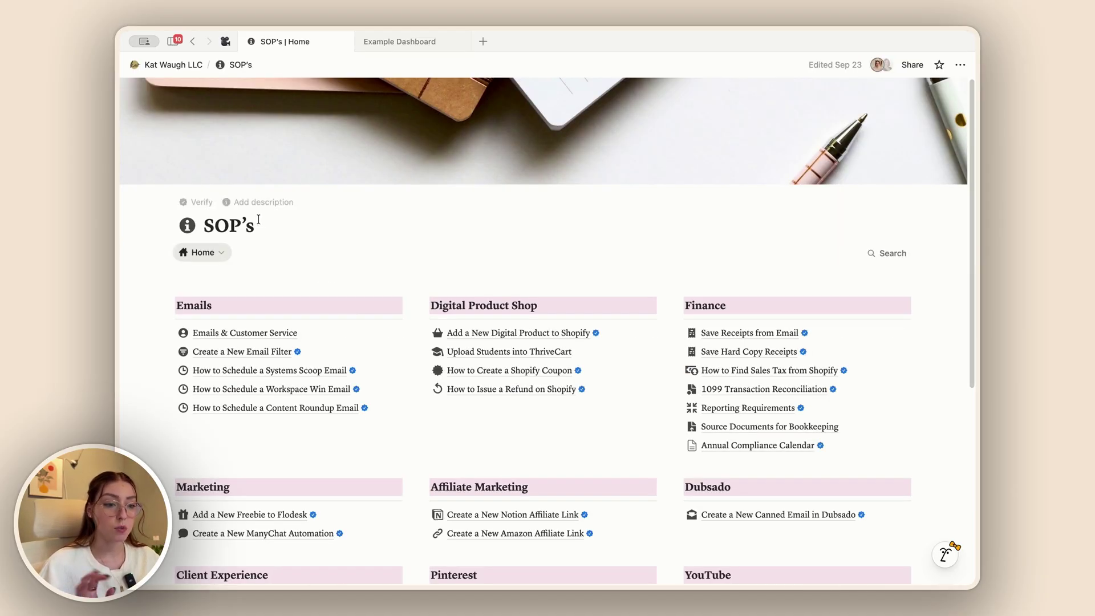
pyautogui.scroll(-4, 222, 251)
pyautogui.scroll(1, 223, 249)
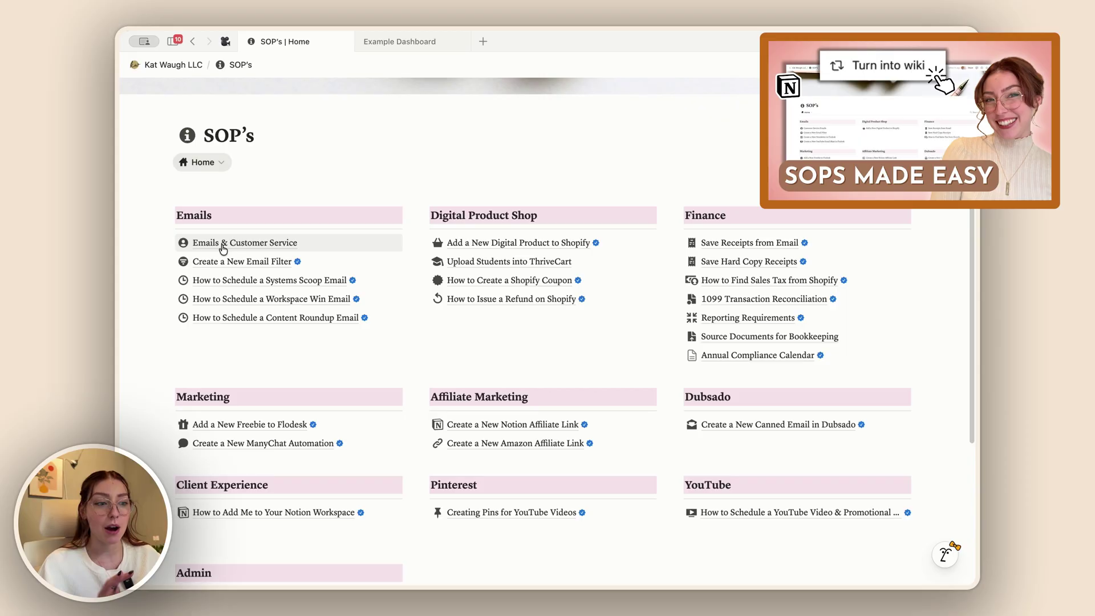
pyautogui.scroll(3, 222, 250)
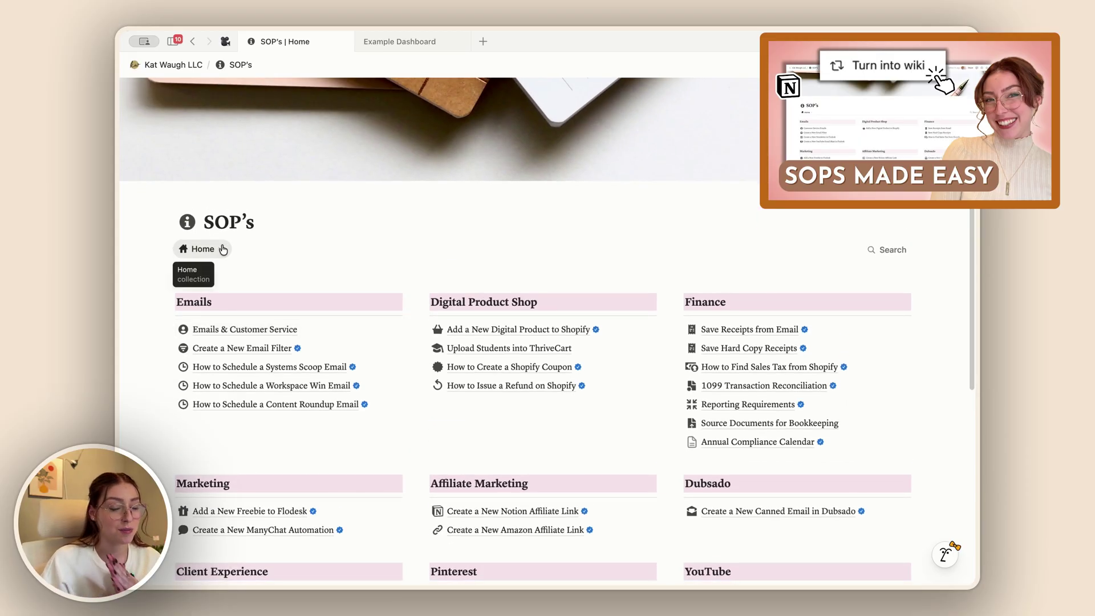
# Step: Switch the SOP's wiki from Home to the All SOP's table view
pyautogui.click(223, 249)
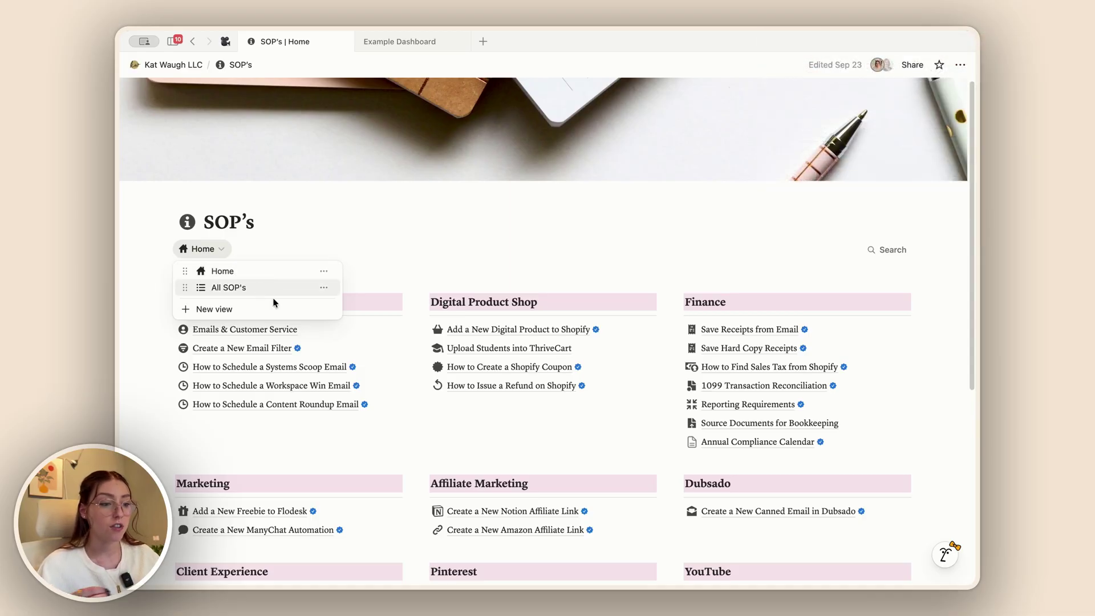
pyautogui.click(329, 245)
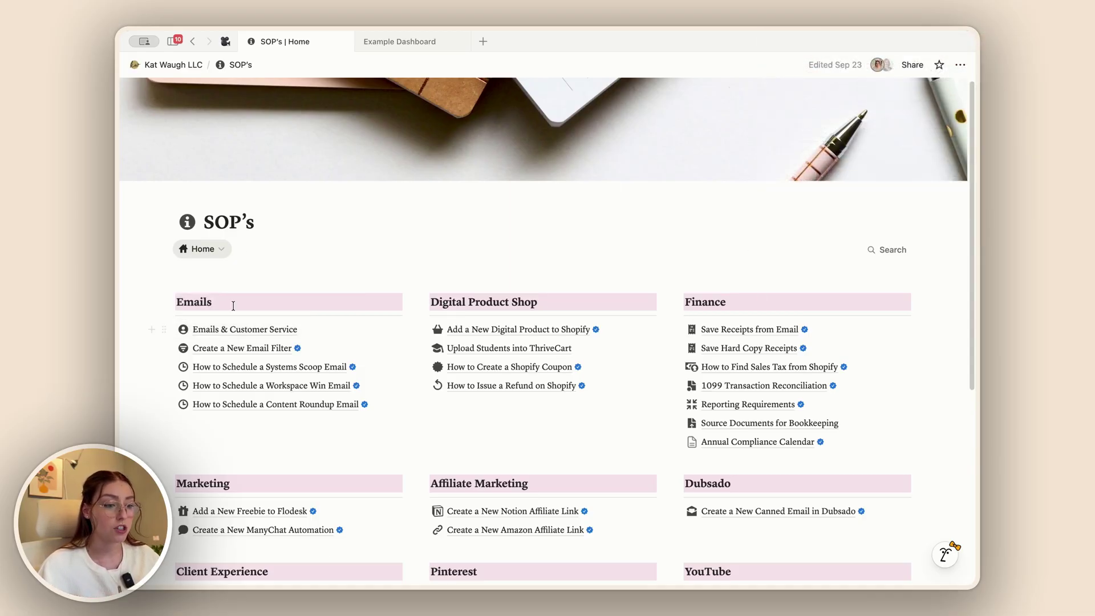
pyautogui.click(216, 249)
pyautogui.click(226, 288)
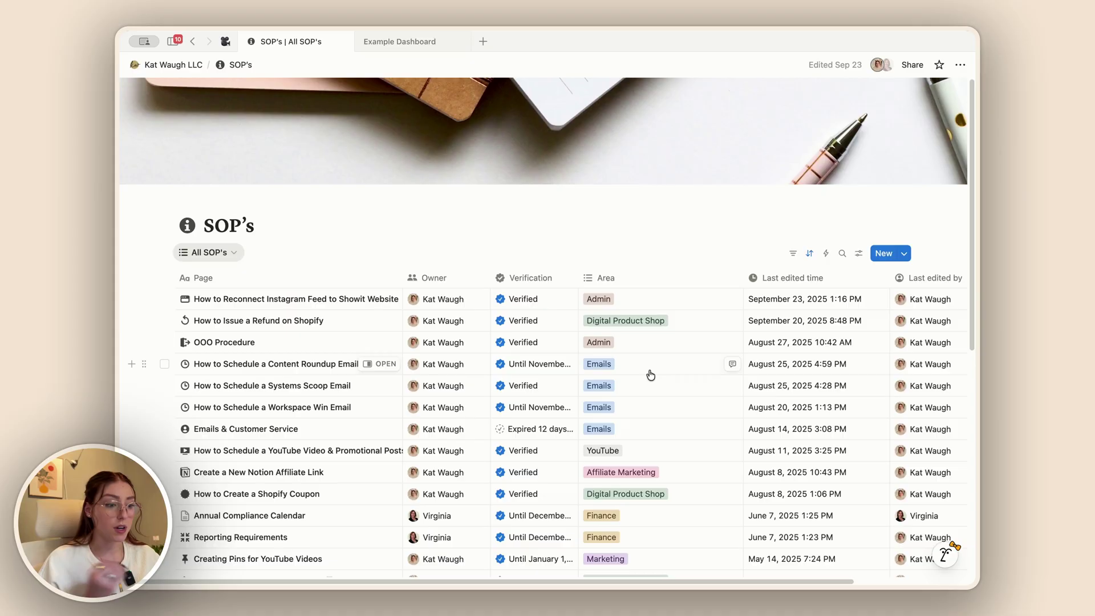
pyautogui.moveTo(547, 410)
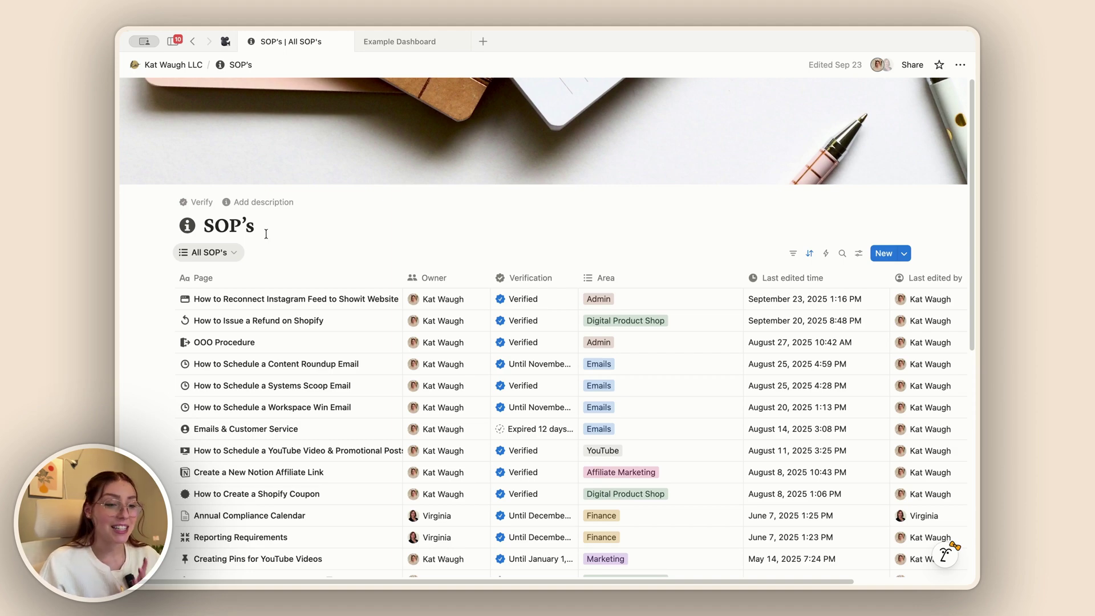
pyautogui.click(914, 64)
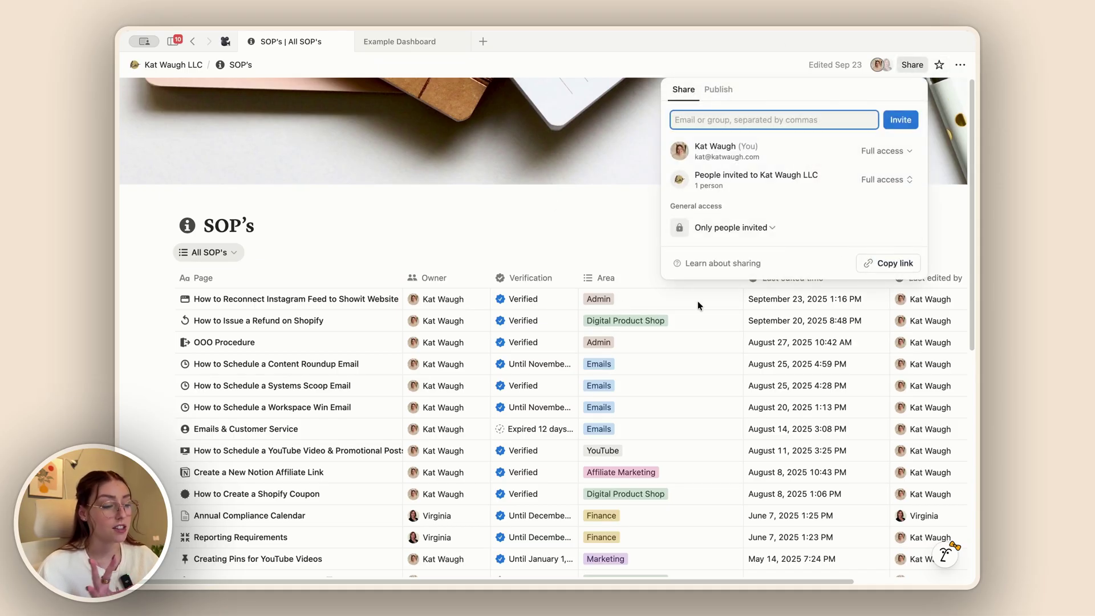
pyautogui.click(267, 230)
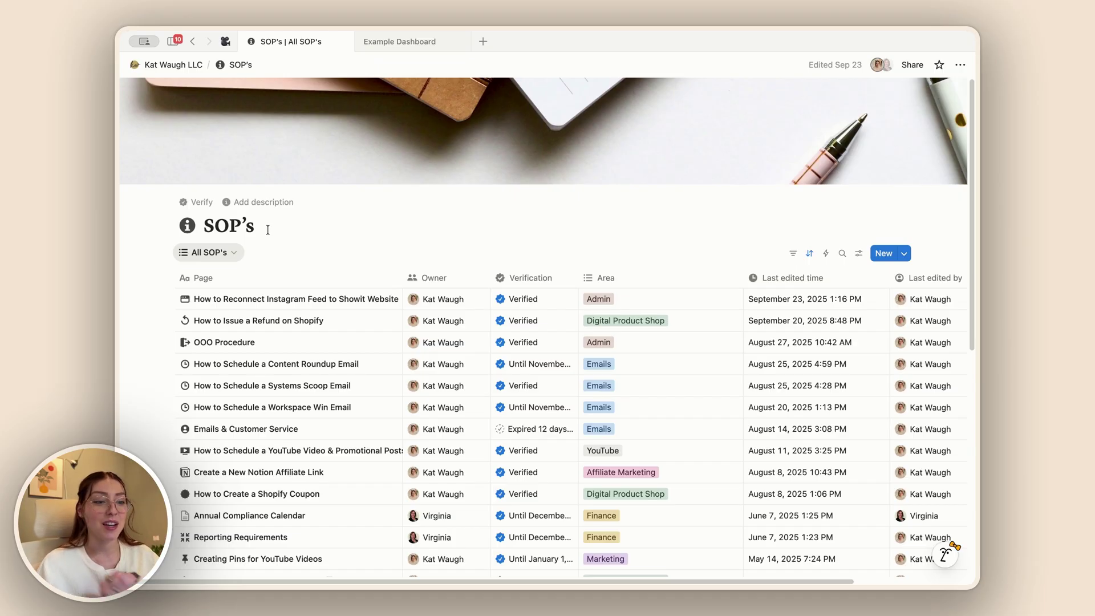
pyautogui.click(218, 252)
pyautogui.click(245, 276)
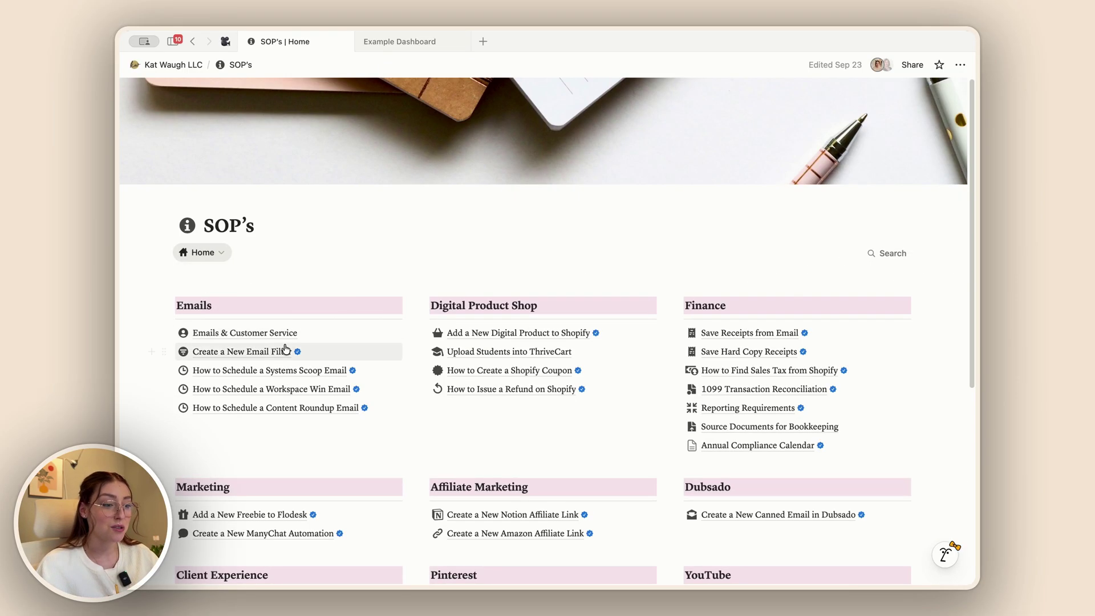
pyautogui.scroll(-5, 285, 349)
pyautogui.scroll(4, 456, 211)
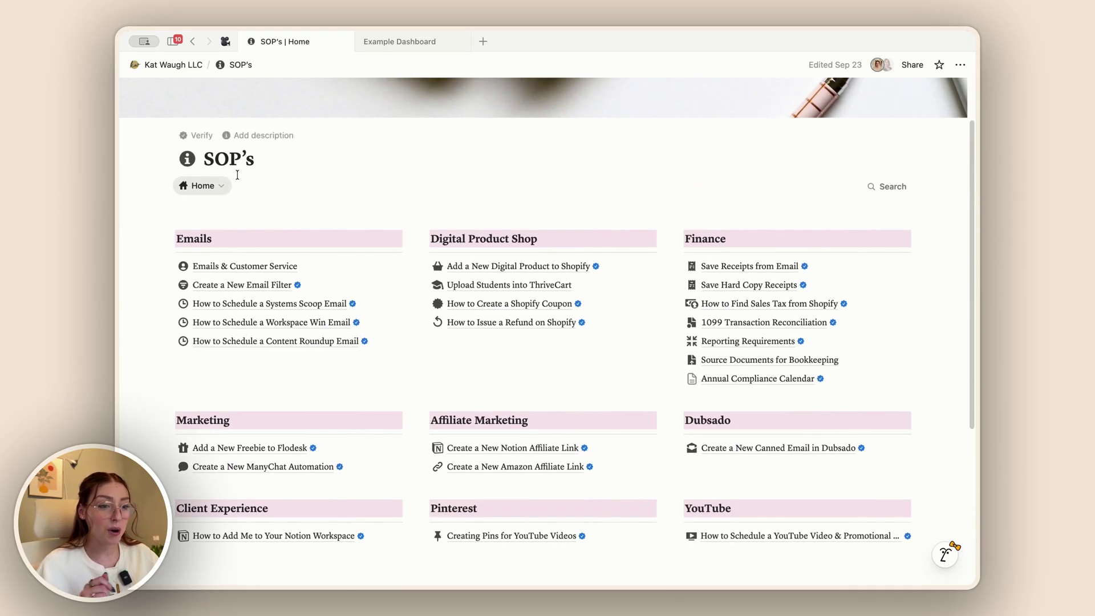
pyautogui.click(220, 185)
pyautogui.click(231, 223)
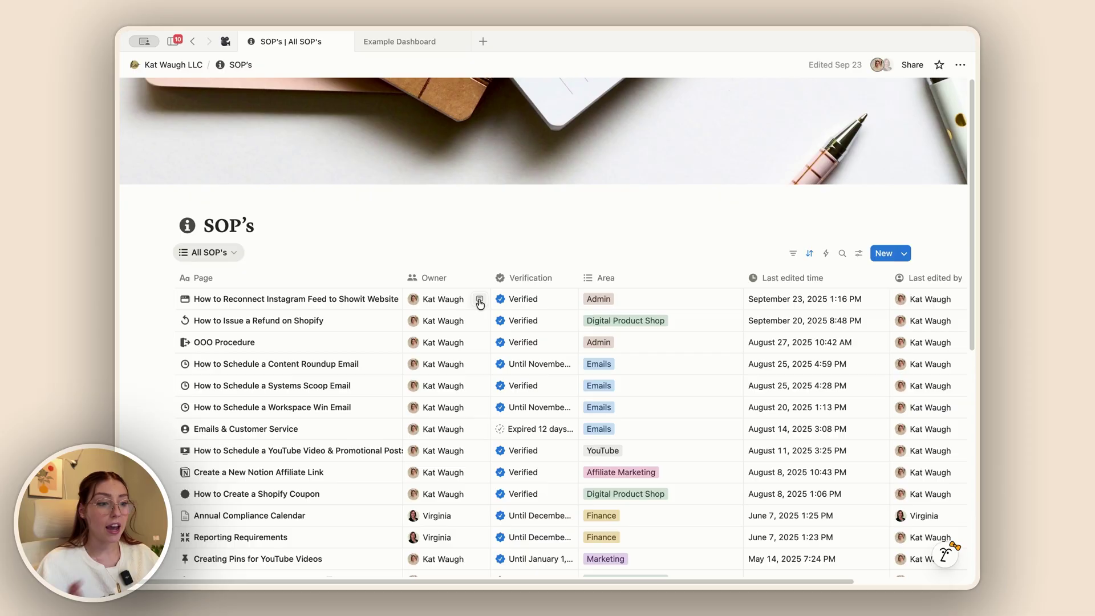
pyautogui.moveTo(542, 293)
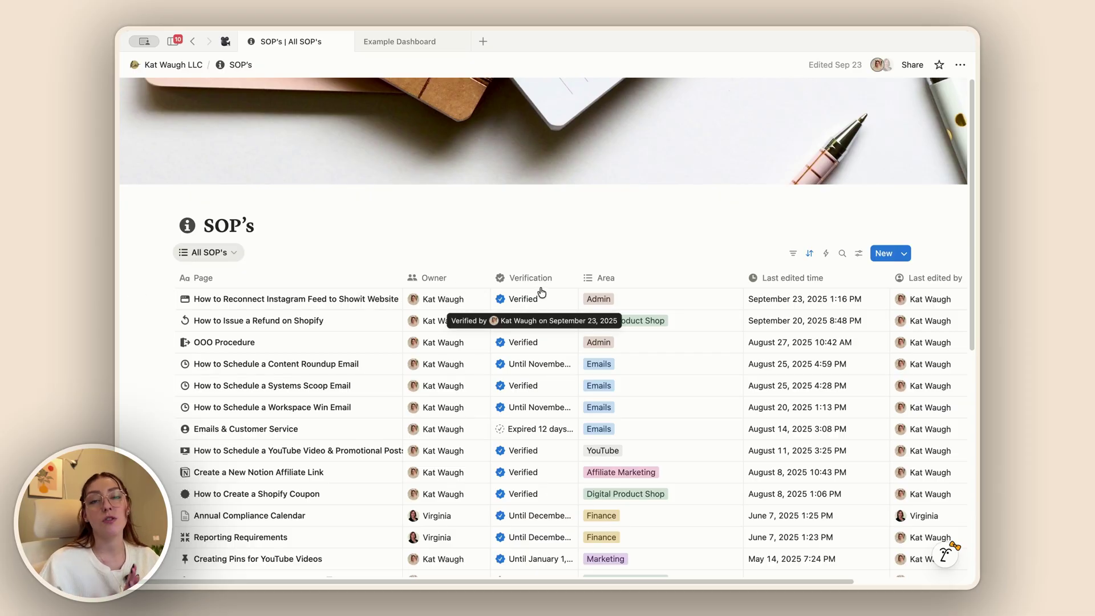